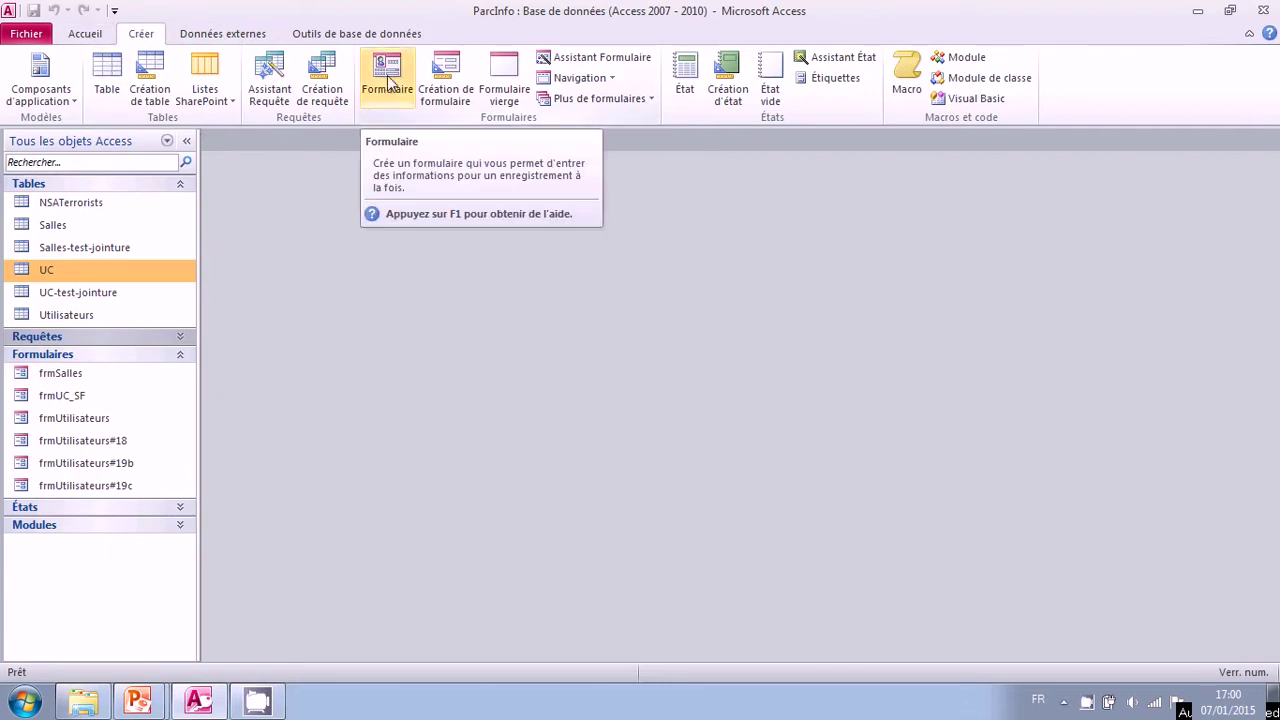
Step: Create a form titled frmUC with the form wizard, using all fields of the UC table in the Colonne simple layout
{"action": "left_click", "coordinate": [614, 62]}
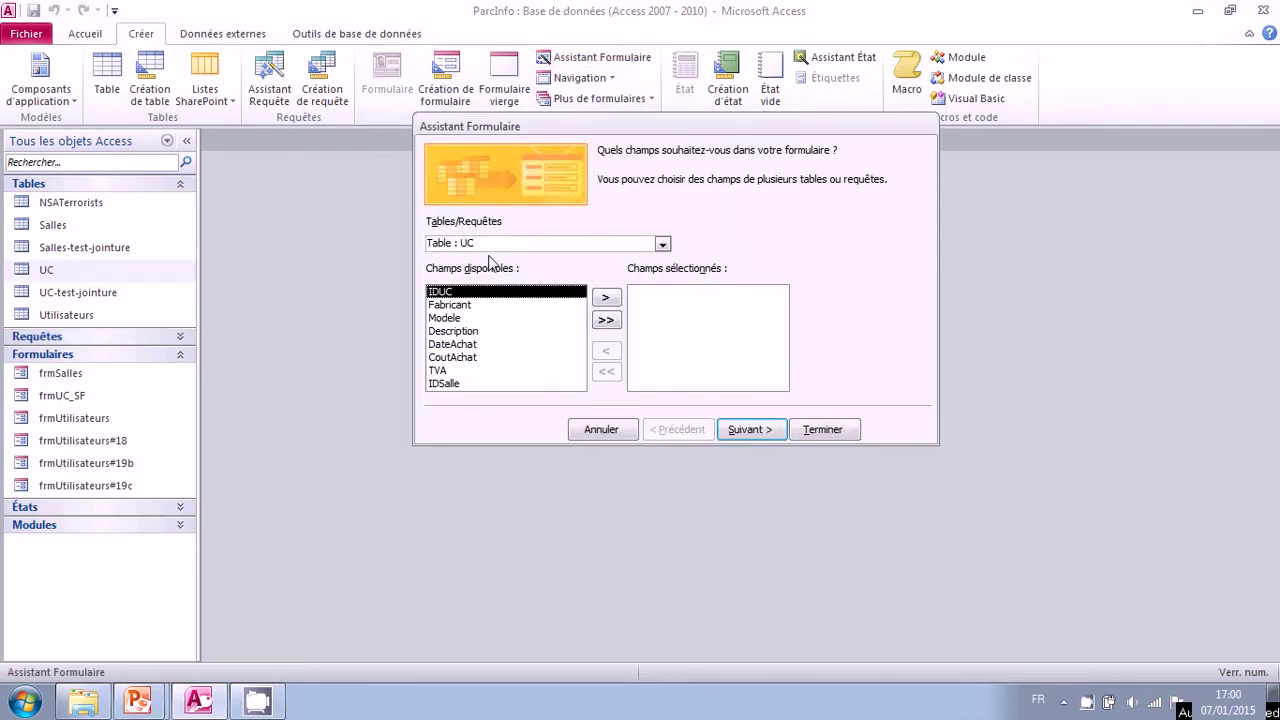
{"action": "left_click", "coordinate": [607, 322]}
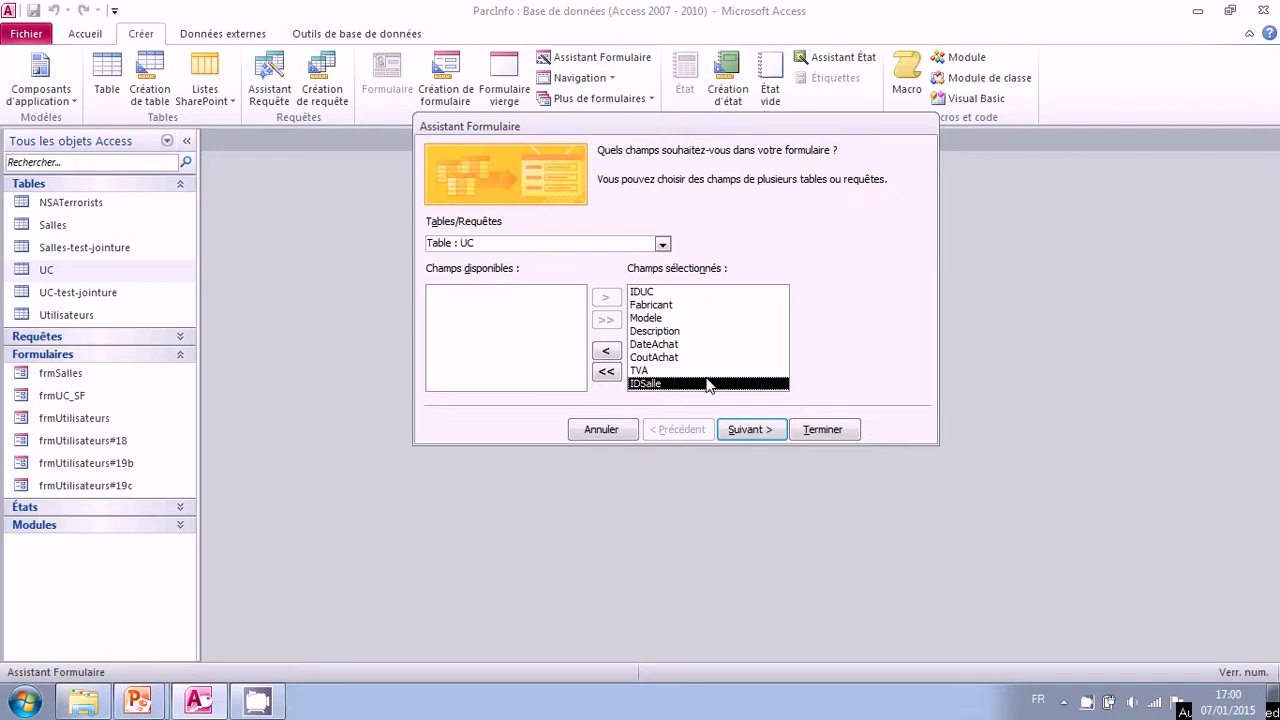
{"action": "left_click", "coordinate": [642, 371]}
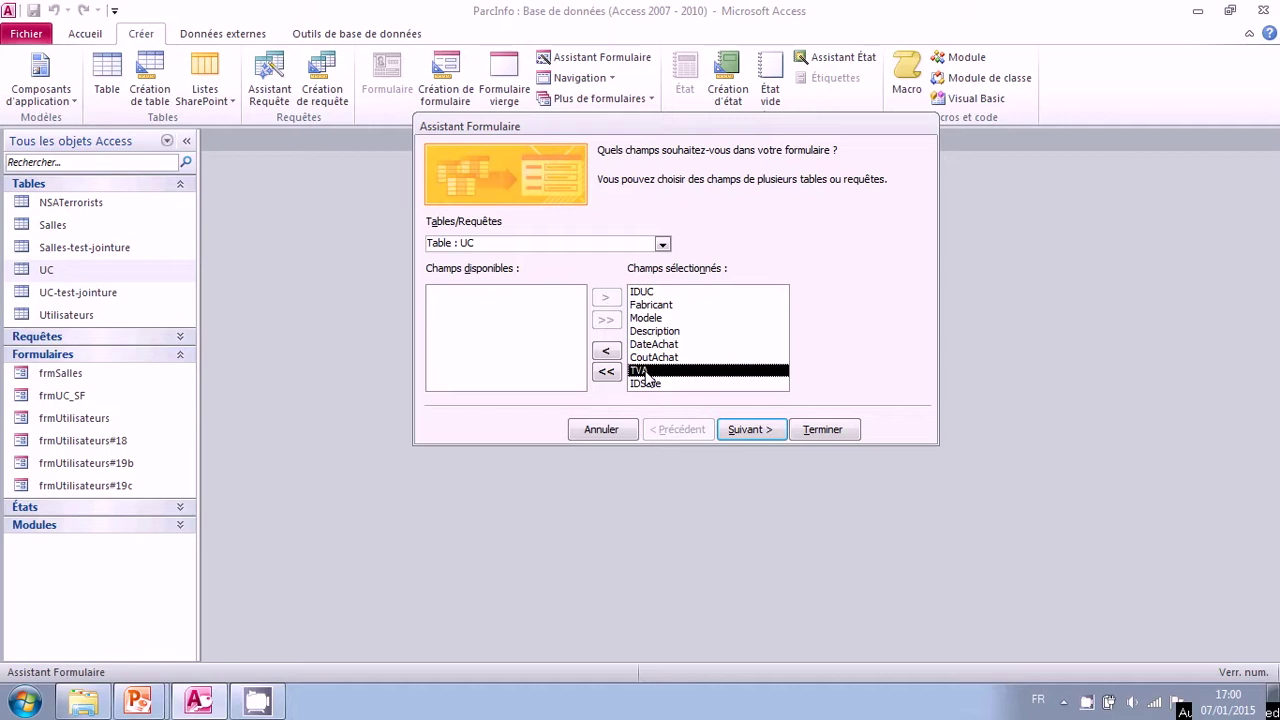
{"action": "left_click", "coordinate": [745, 432]}
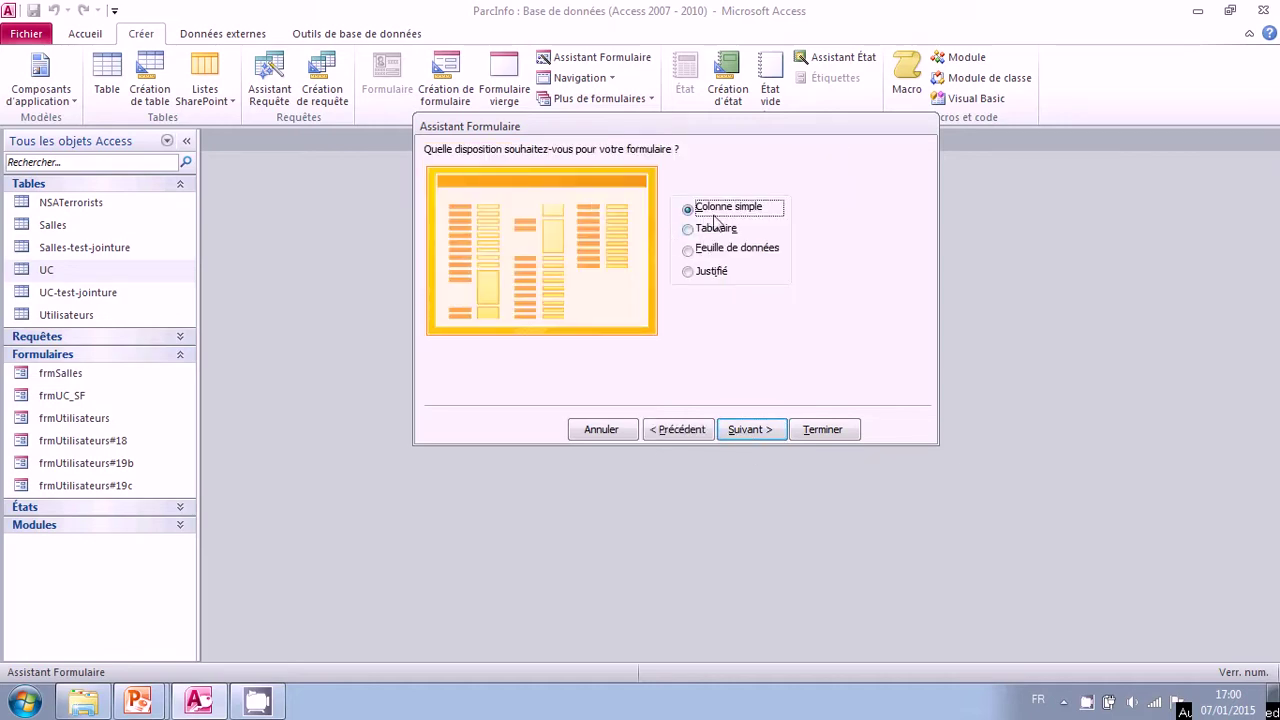
{"action": "left_click", "coordinate": [745, 440]}
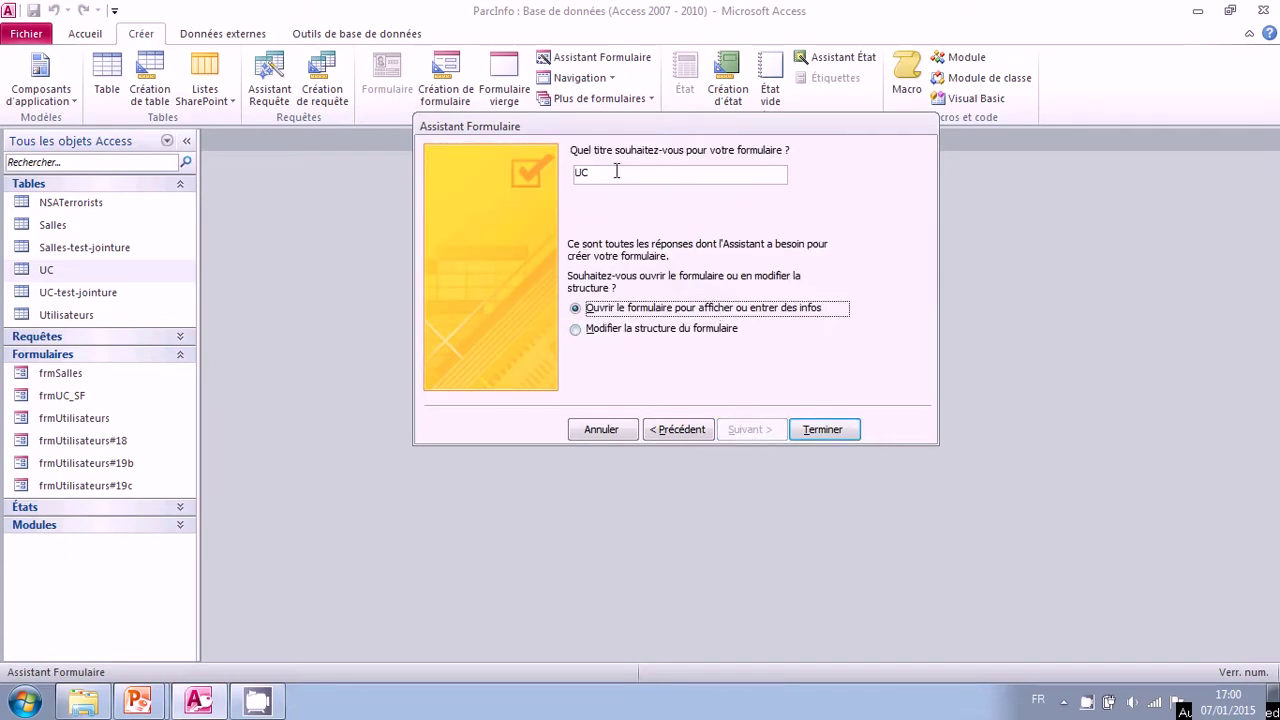
{"action": "type", "text": "frm"}
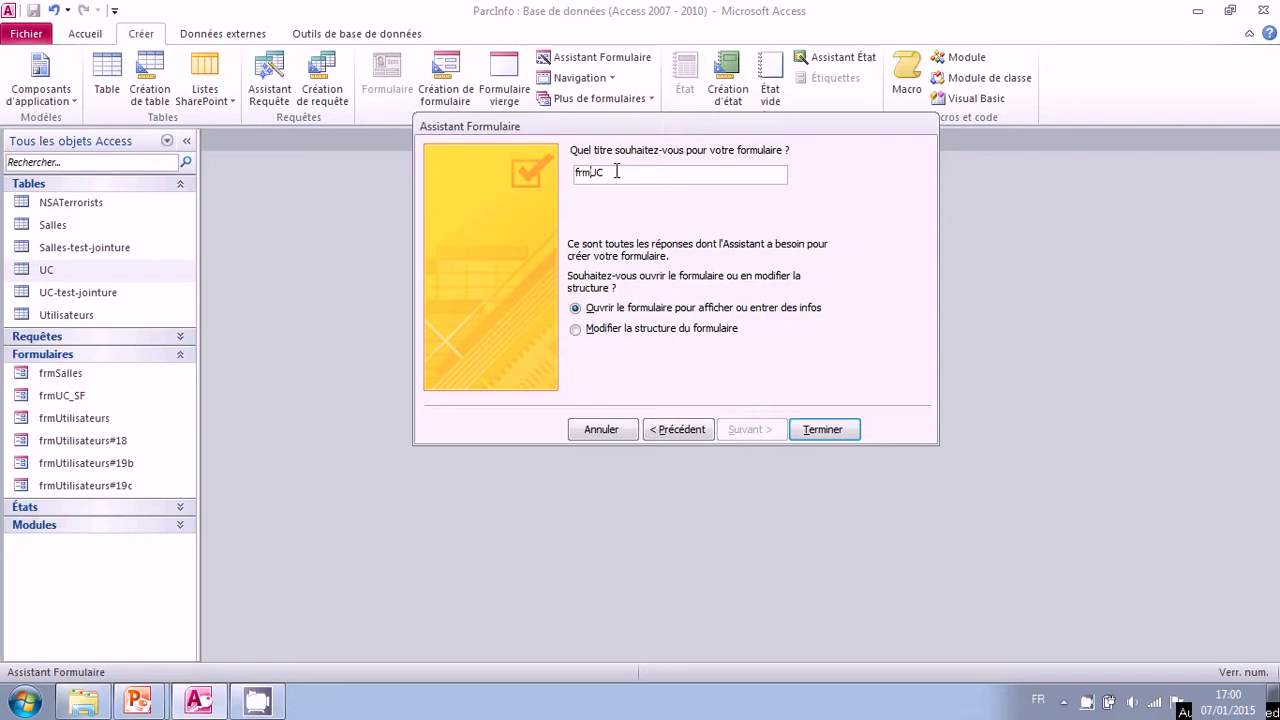
{"action": "left_click", "coordinate": [821, 436]}
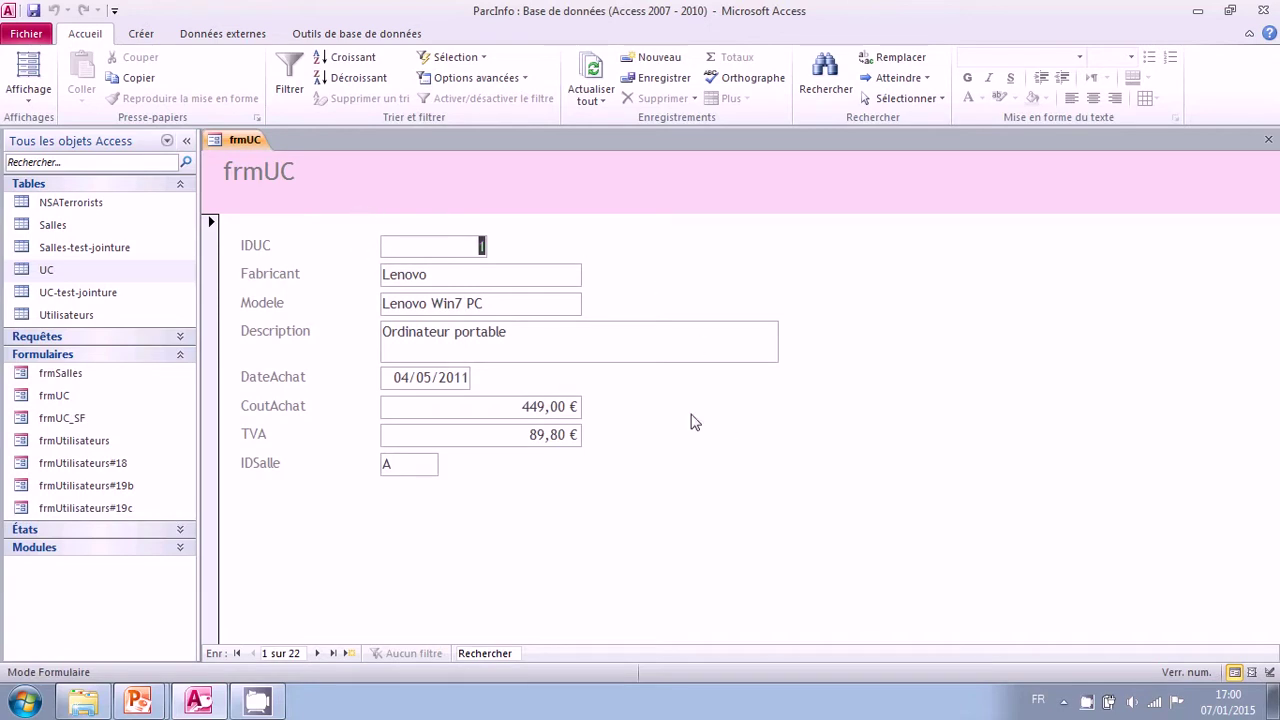
Step: Set CoutAchat to 459 in the first record and save the record
{"action": "left_click", "coordinate": [531, 405]}
{"action": "type", "text": "5"}
{"action": "key", "text": "BackSpace"}
{"action": "left_click", "coordinate": [500, 434]}
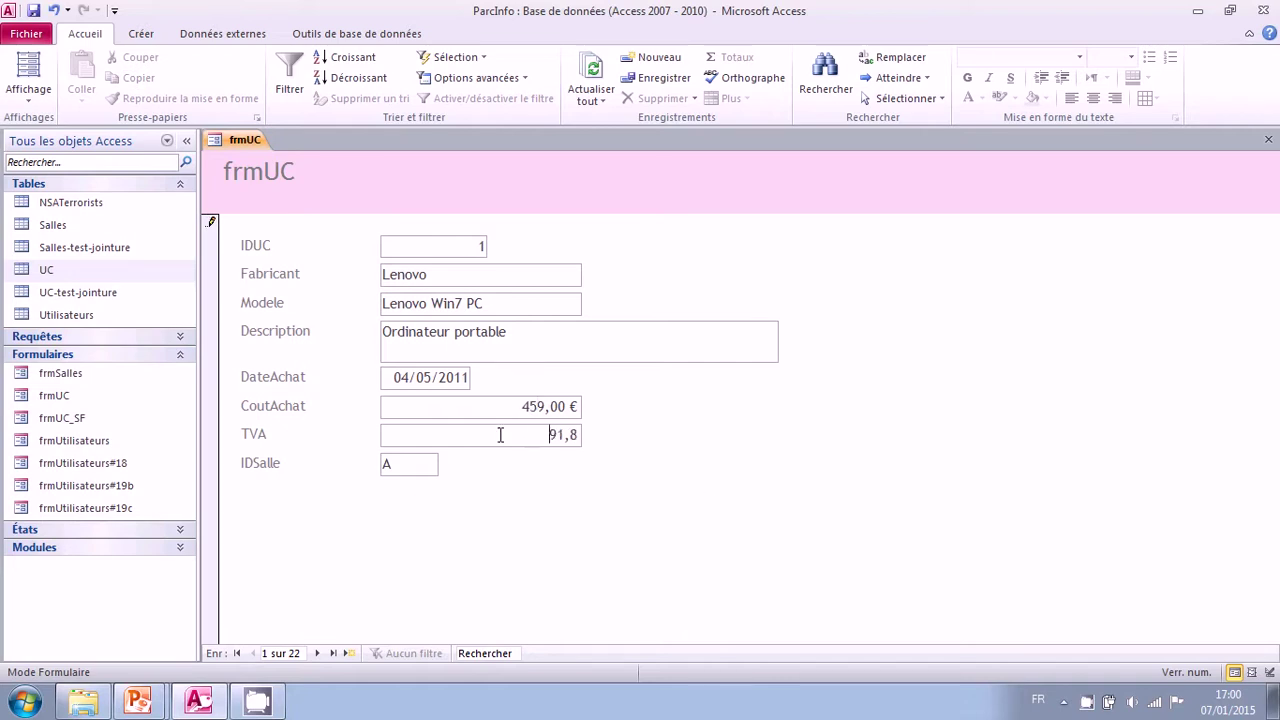
{"action": "left_click", "coordinate": [500, 405]}
{"action": "left_click", "coordinate": [213, 303]}
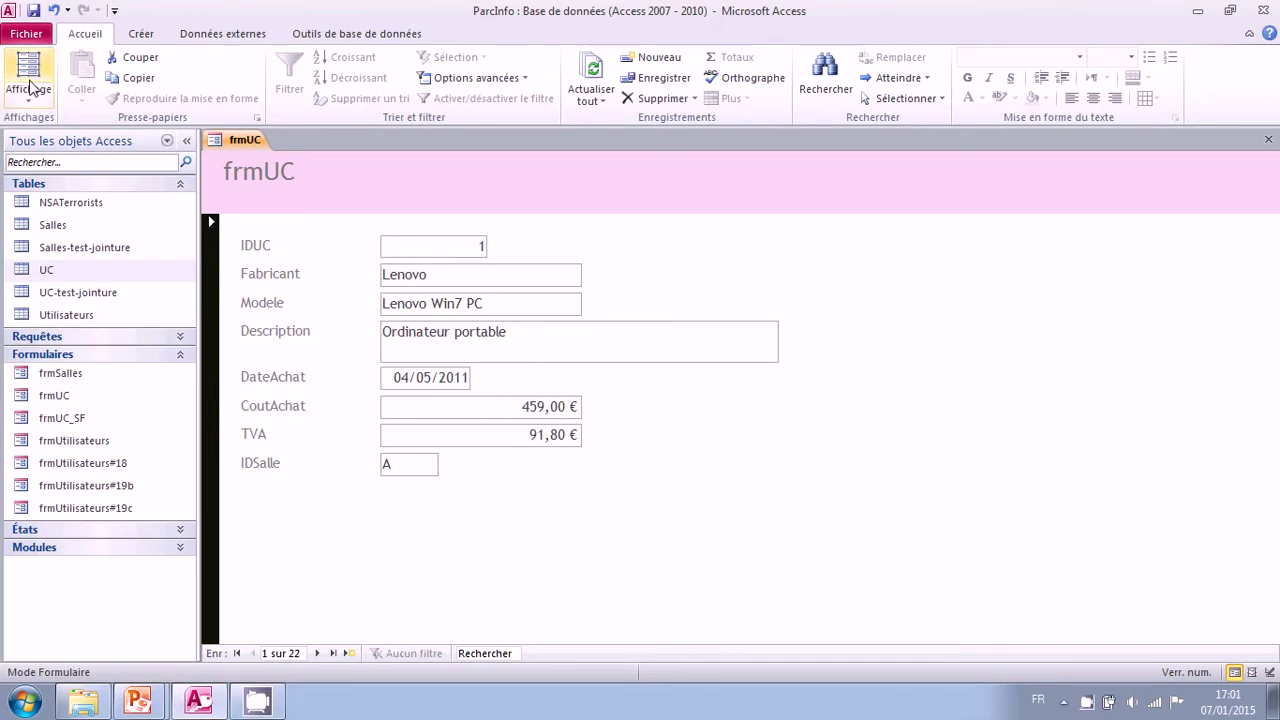
Step: In Design view, move the TVA and IDSalle controls with their labels down, leaving a free row below CoutAchat, and extend the Détail section
{"action": "left_click", "coordinate": [29, 91]}
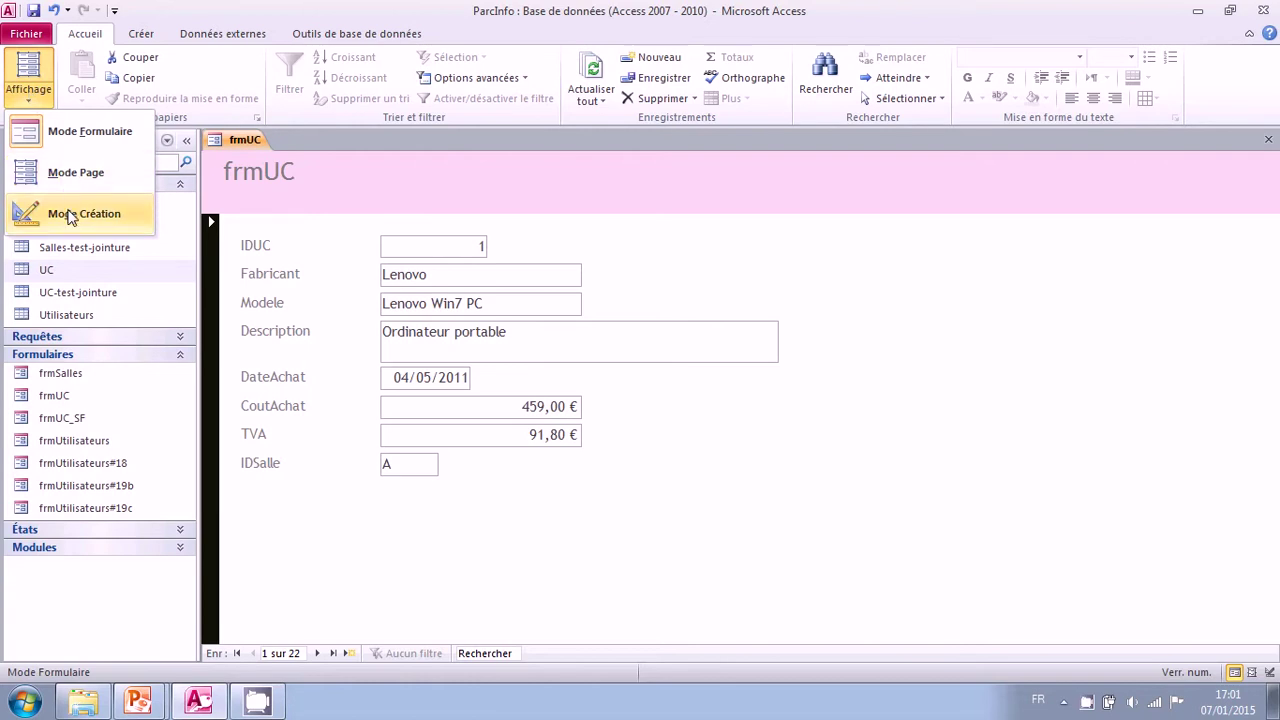
{"action": "left_click", "coordinate": [70, 214]}
{"action": "scroll", "coordinate": [584, 420], "scroll_direction": "down", "scroll_amount": 1}
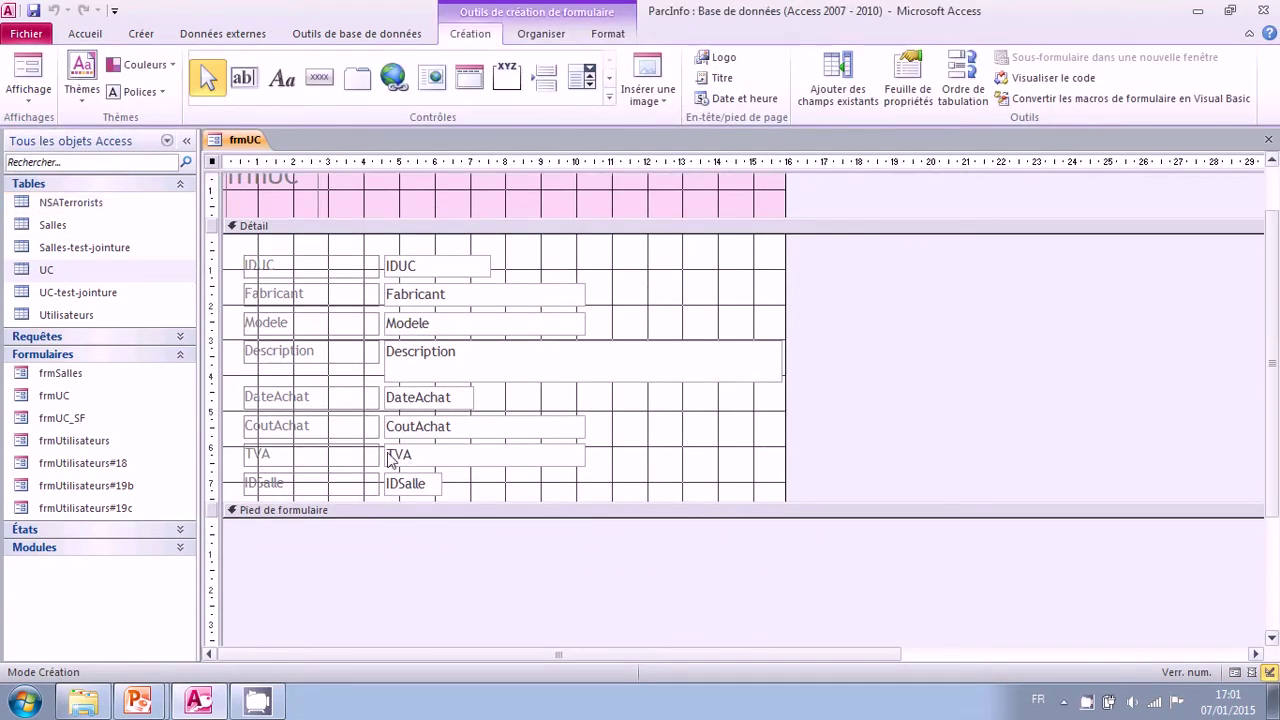
{"action": "left_click_drag", "start_coordinate": [212, 452], "coordinate": [213, 481]}
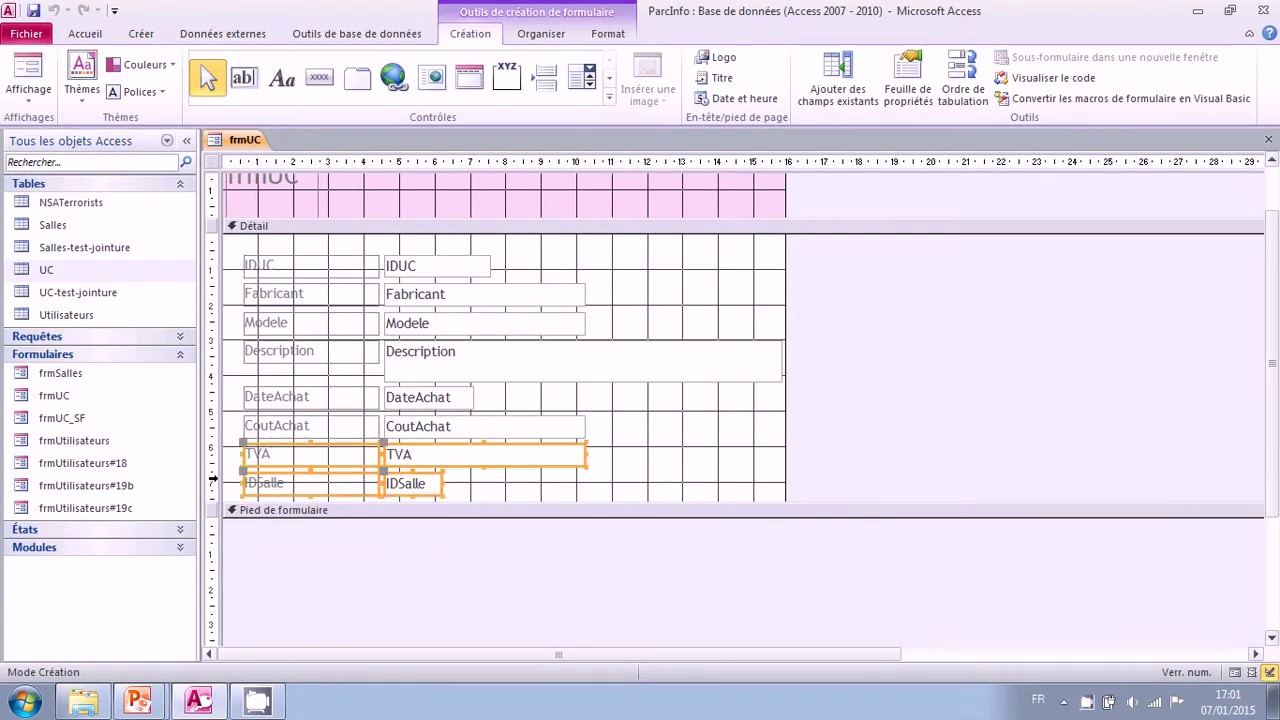
{"action": "key", "text": "Down"}
{"action": "key", "text": "Down"}
{"action": "key", "text": "Down"}
{"action": "key", "text": "Down"}
{"action": "key", "text": "Down"}
{"action": "key", "text": "Down"}
{"action": "key", "text": "Down"}
{"action": "key", "text": "Down"}
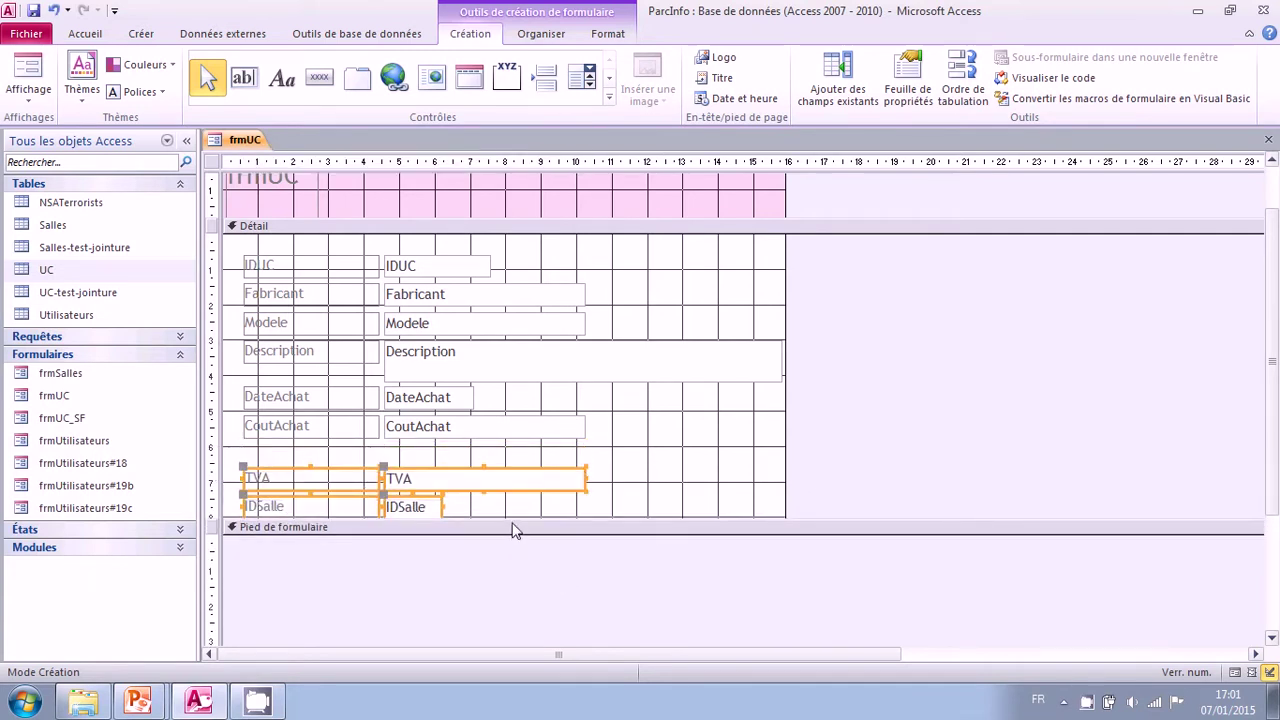
{"action": "left_click_drag", "start_coordinate": [512, 518], "coordinate": [510, 527]}
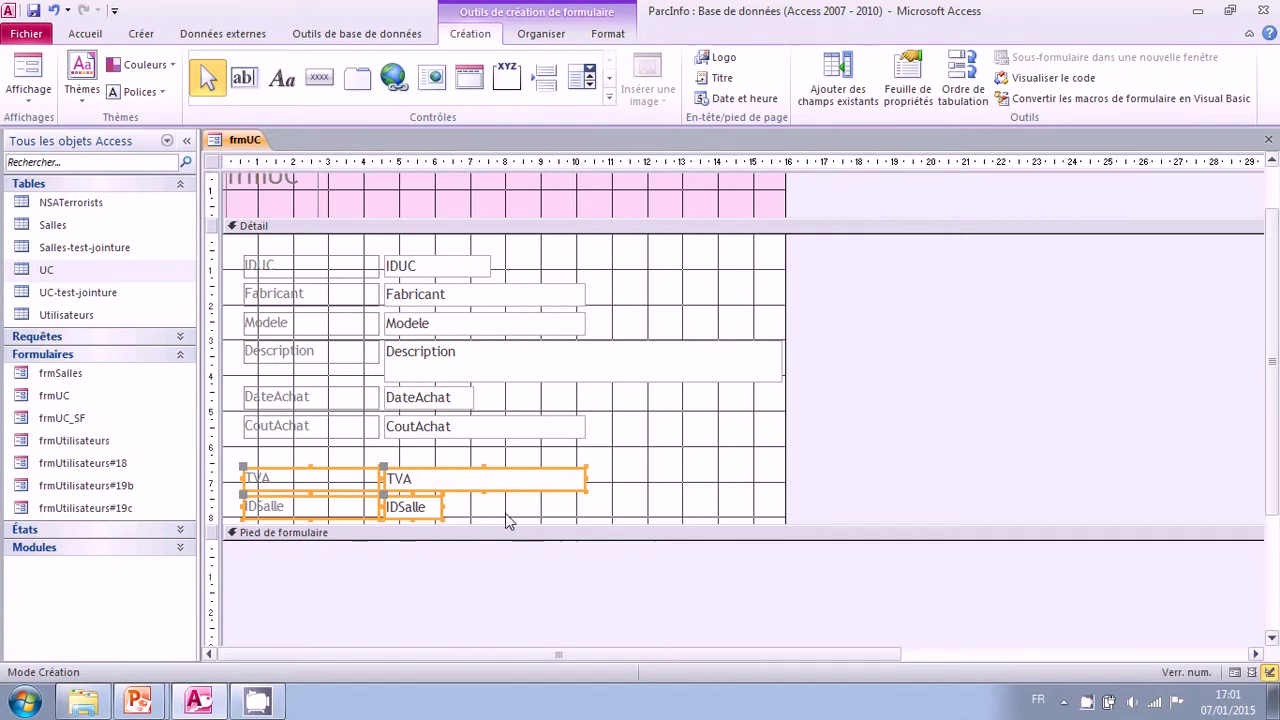
Step: Nudge the TVA and IDSalle controls slightly lower to widen the gap below CoutAchat
{"action": "left_click", "coordinate": [425, 450]}
{"action": "left_click", "coordinate": [428, 435]}
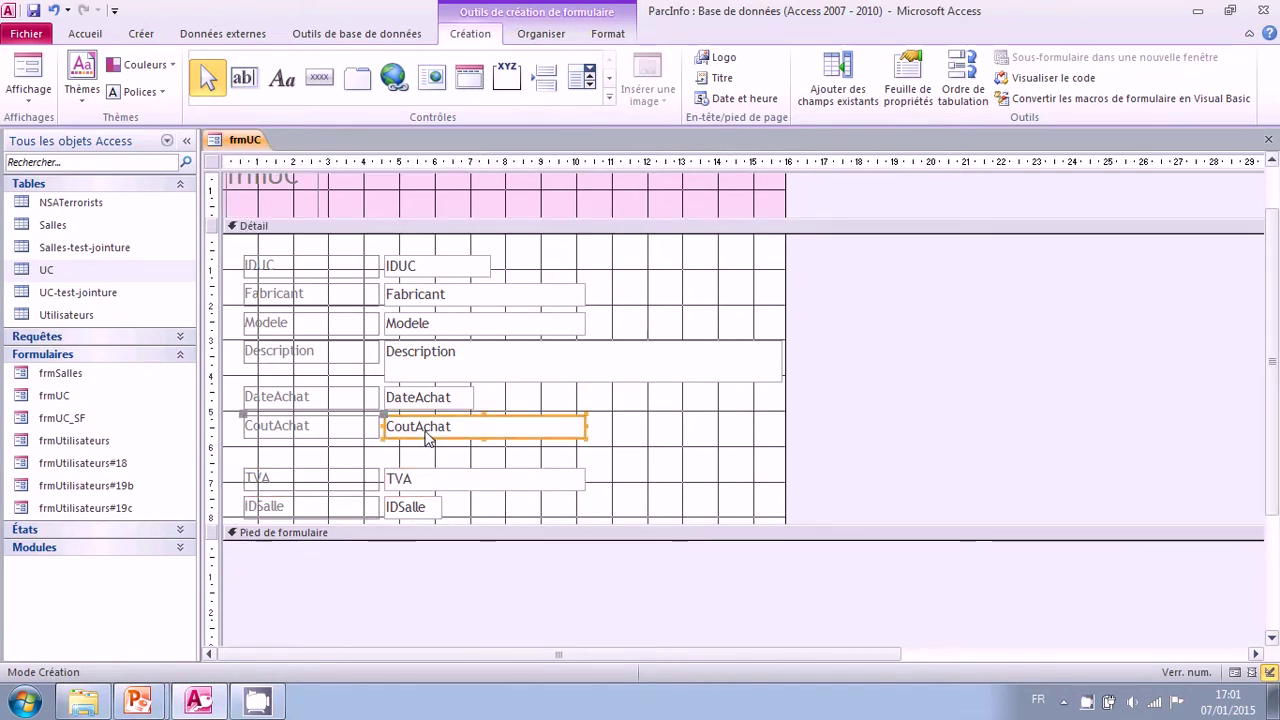
{"action": "left_click_drag", "start_coordinate": [344, 455], "coordinate": [422, 524]}
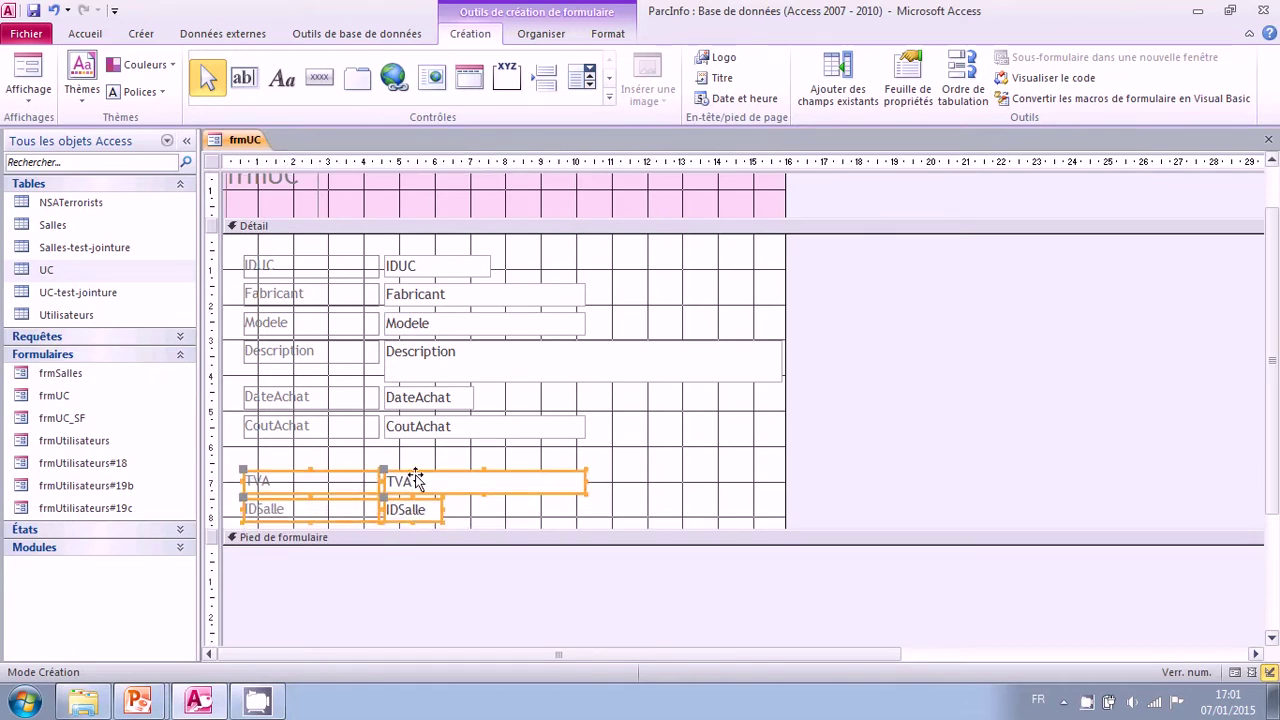
{"action": "left_click", "coordinate": [413, 458]}
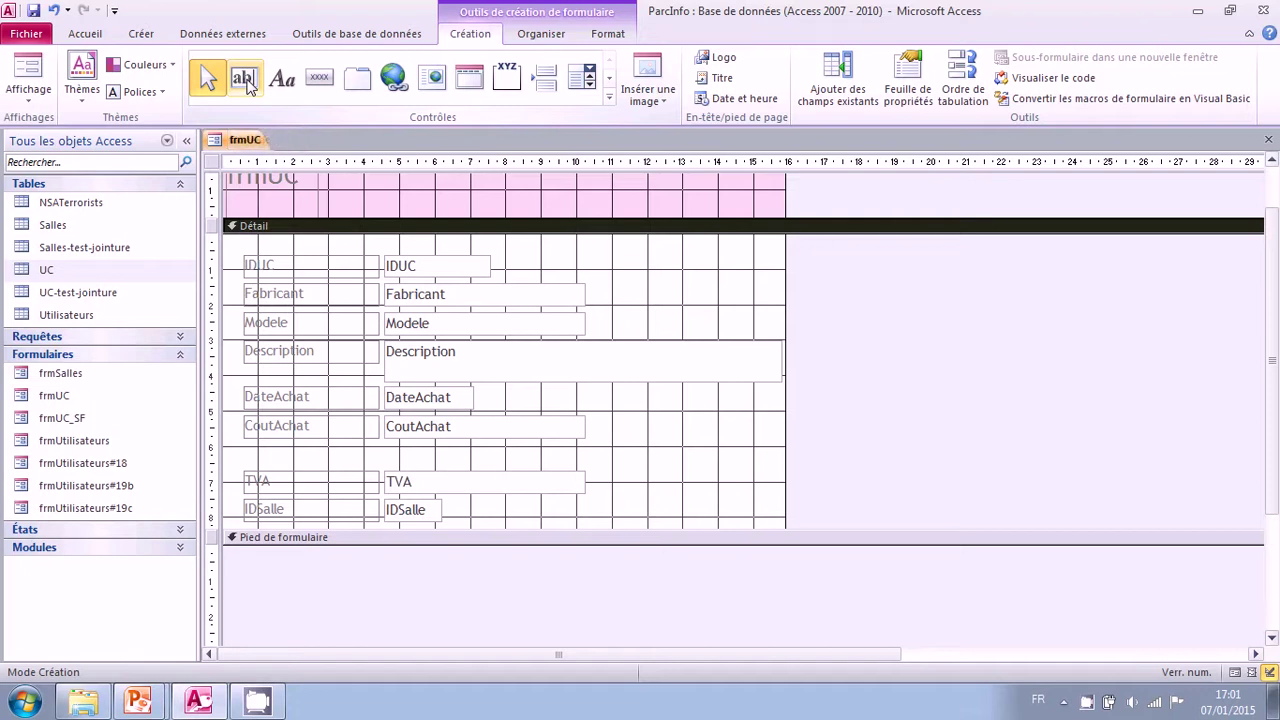
Step: Insert a text box in the gap between CoutAchat and TVA, and align its label with the start of the other labels
{"action": "left_click", "coordinate": [245, 82]}
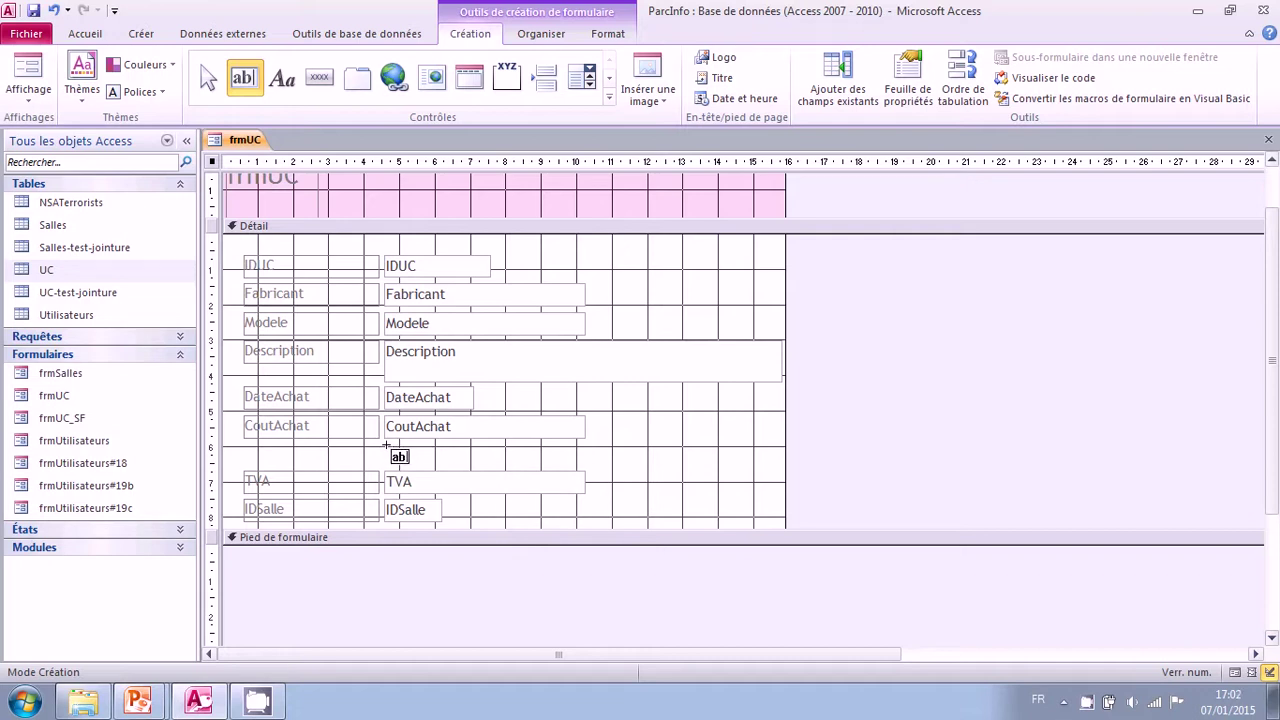
{"action": "left_click", "coordinate": [386, 445]}
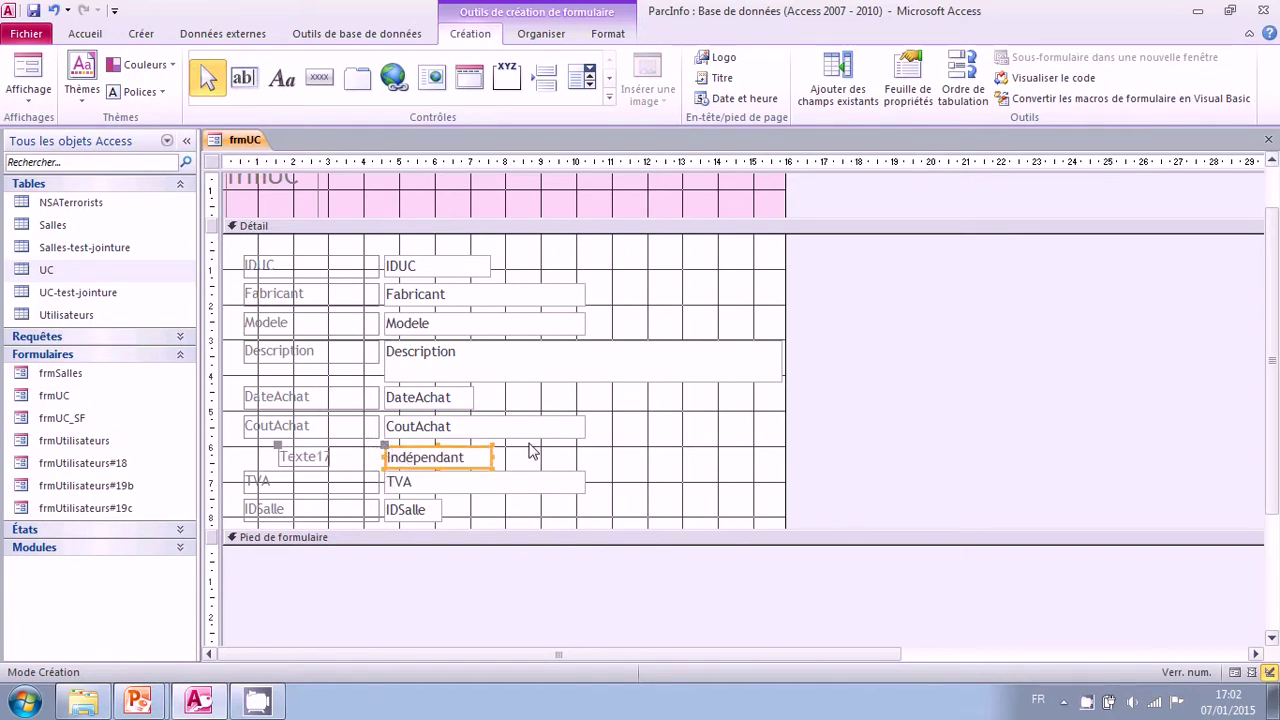
{"action": "left_click", "coordinate": [306, 461]}
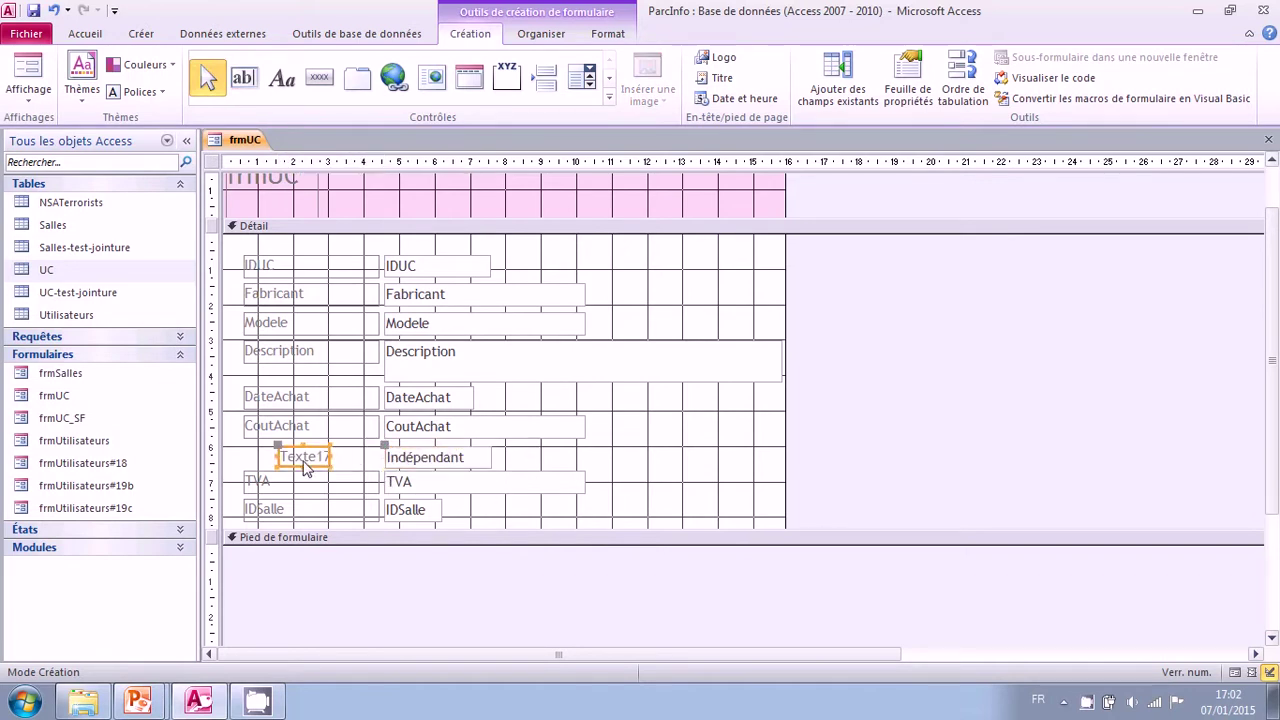
{"action": "left_click_drag", "start_coordinate": [275, 449], "coordinate": [242, 448]}
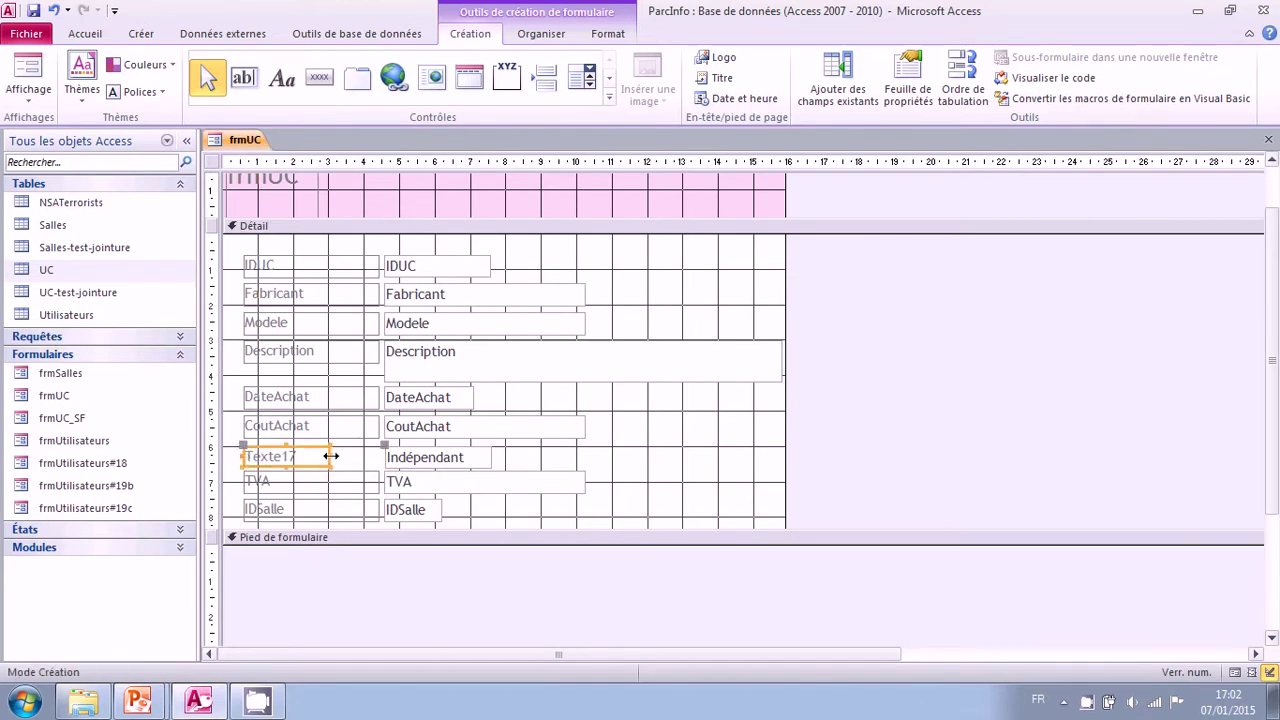
{"action": "left_click_drag", "start_coordinate": [333, 455], "coordinate": [381, 455]}
Step: Widen the new label to match the label column, caption it "Cout HT", and widen its text box to about 4,19 cm
{"action": "double_click", "coordinate": [312, 466]}
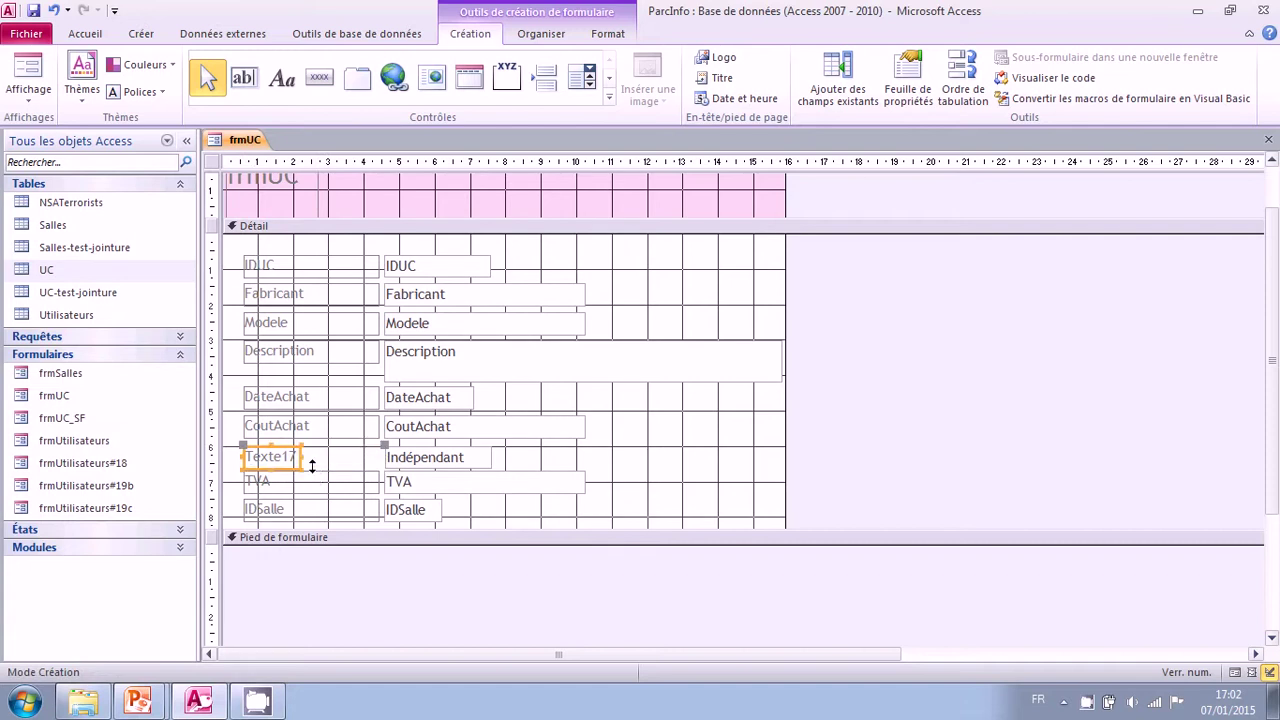
{"action": "left_click_drag", "start_coordinate": [300, 456], "coordinate": [236, 465]}
{"action": "left_click", "coordinate": [323, 458]}
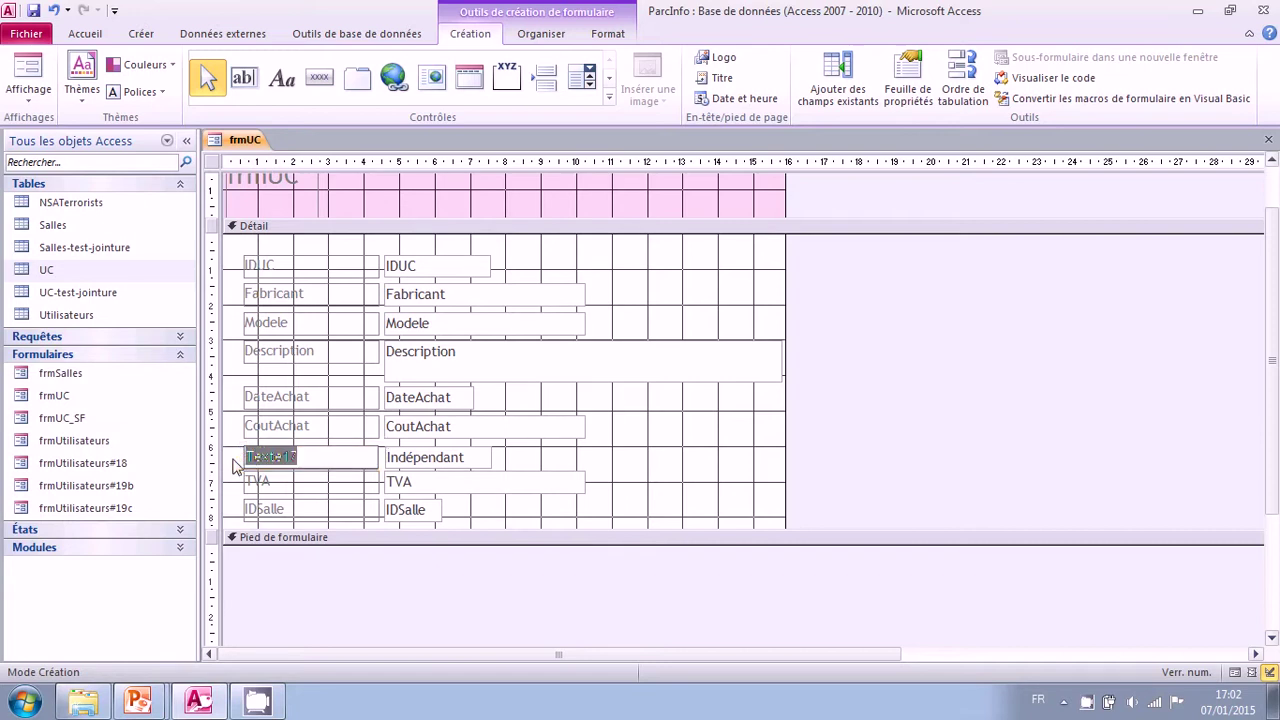
{"action": "type", "text": "Cout"}
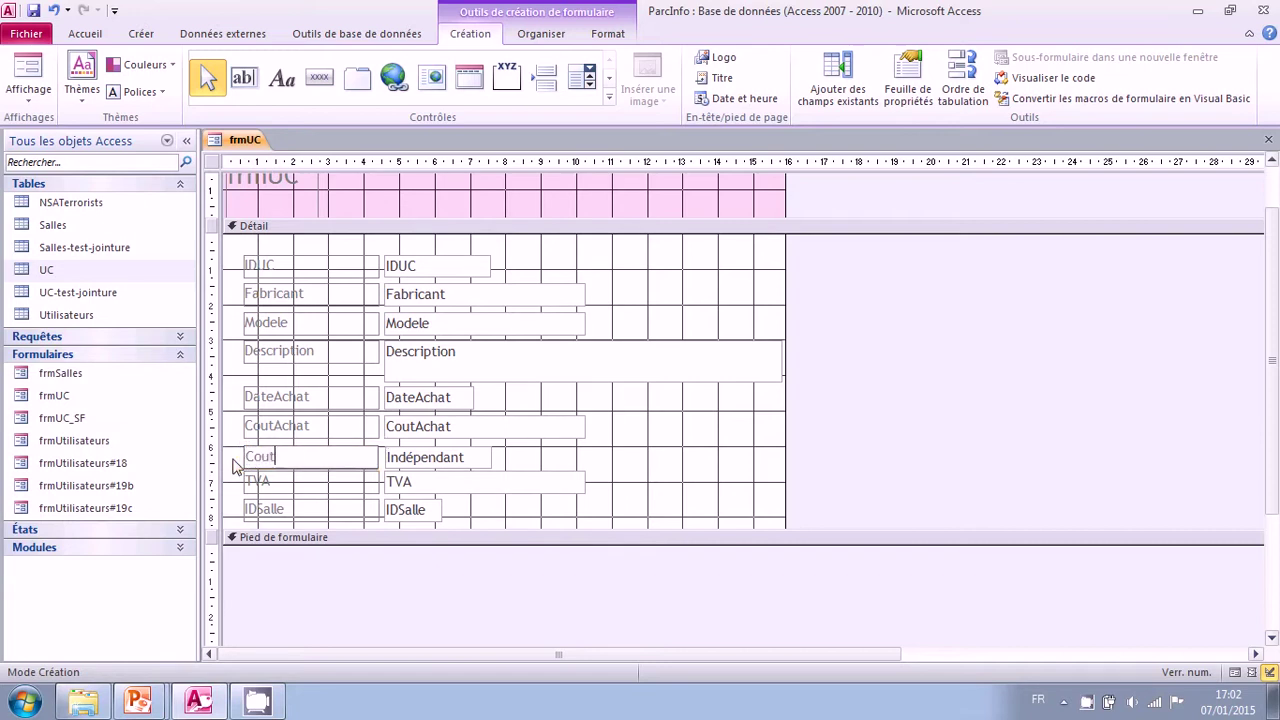
{"action": "type", "text": " HT"}
{"action": "key", "text": "Return"}
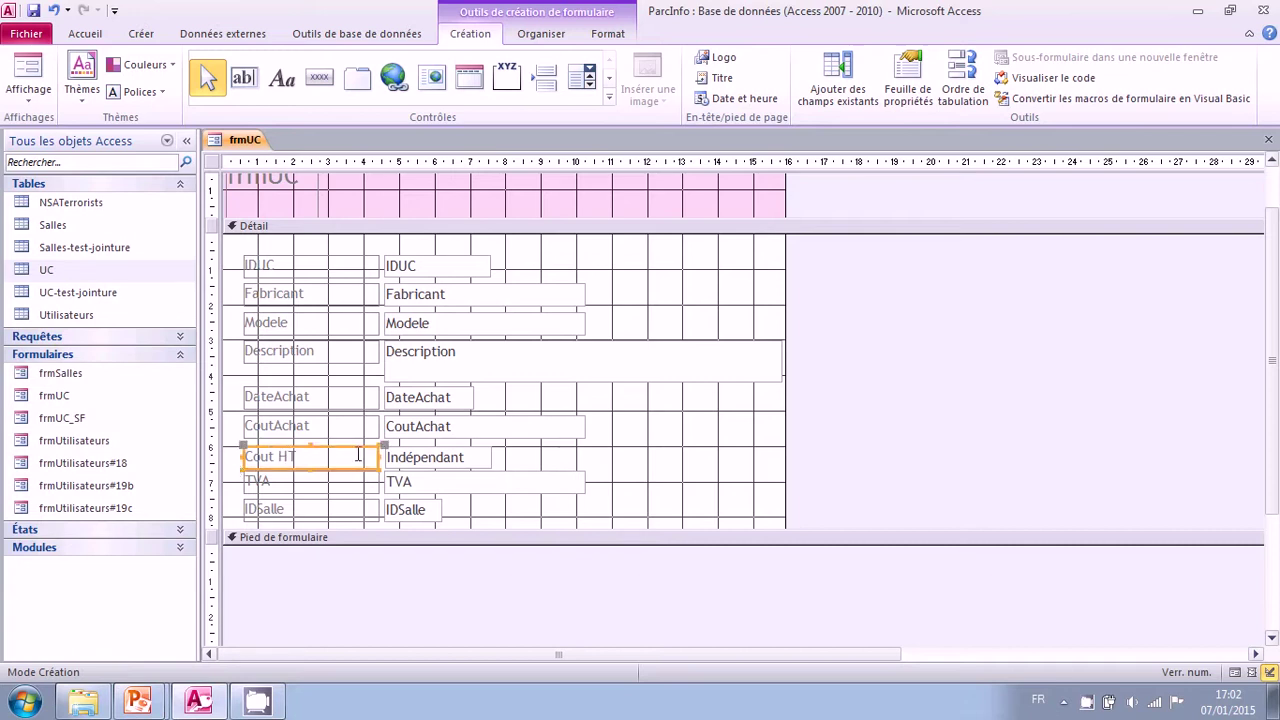
{"action": "left_click", "coordinate": [418, 460]}
{"action": "left_click_drag", "start_coordinate": [494, 457], "coordinate": [535, 457]}
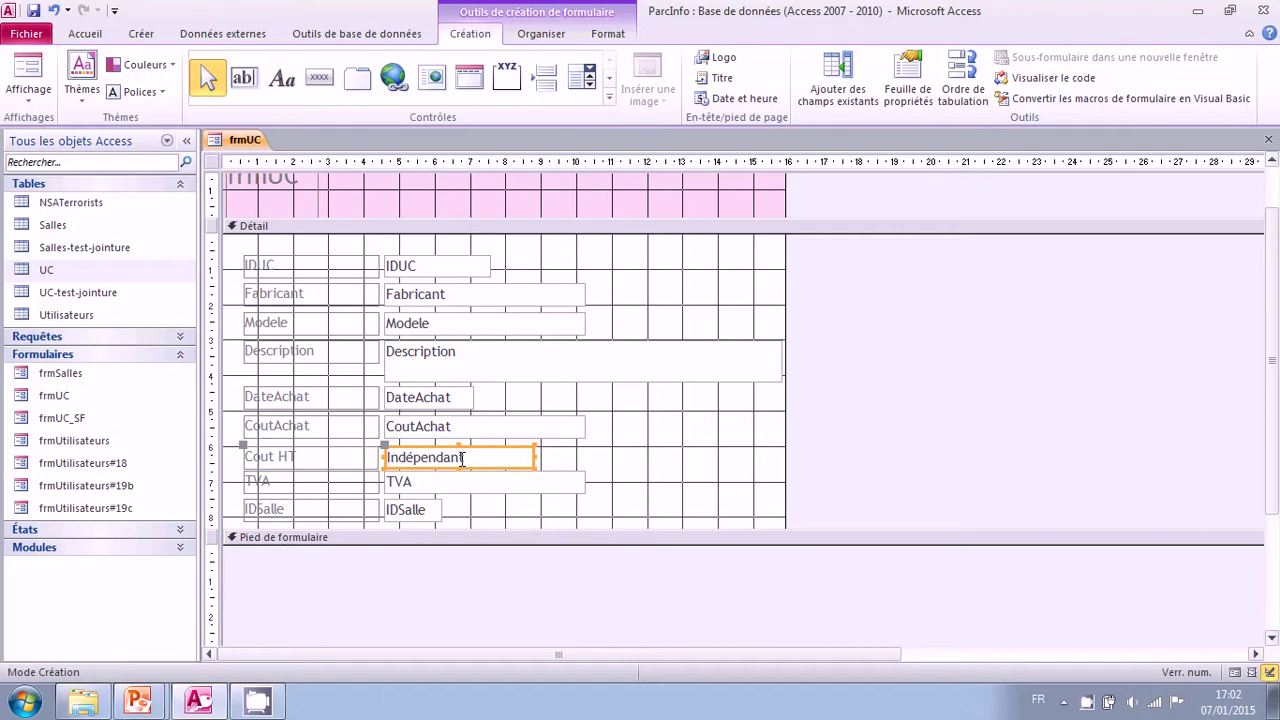
Step: Check the Cout HT field in Form view on the last and first records, and return to Design view
{"action": "left_click", "coordinate": [28, 68]}
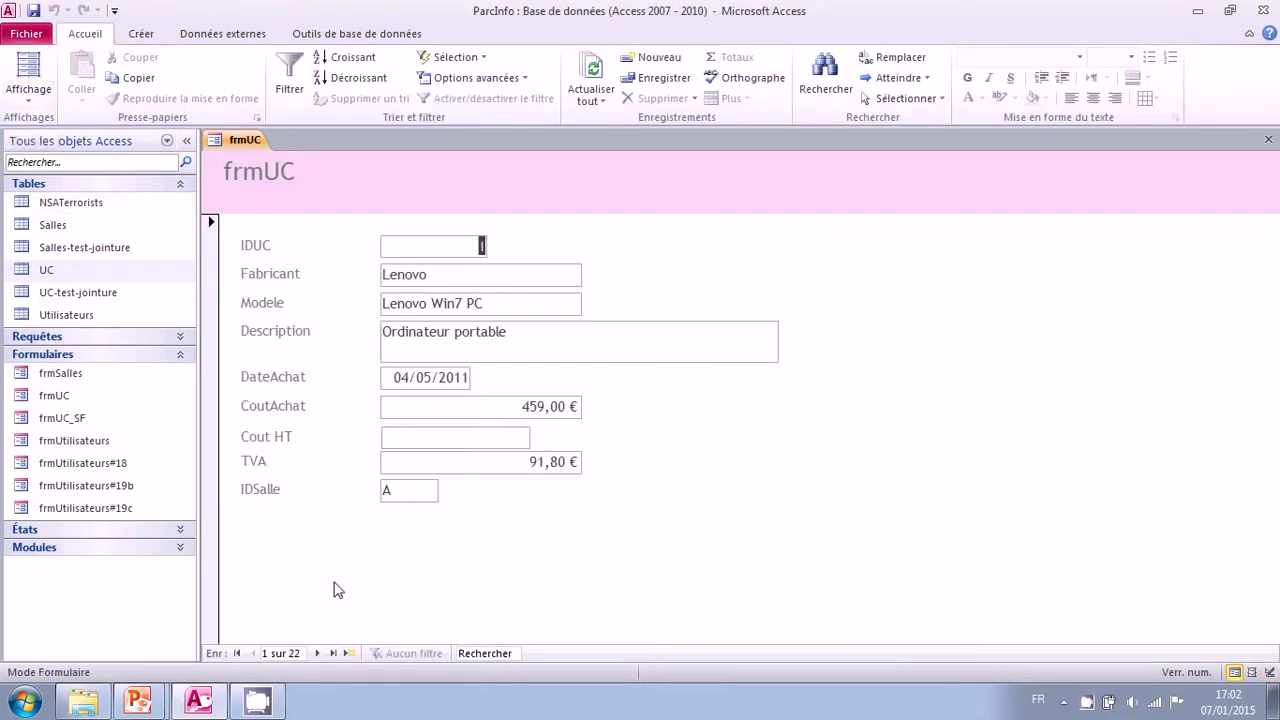
{"action": "left_click", "coordinate": [334, 653]}
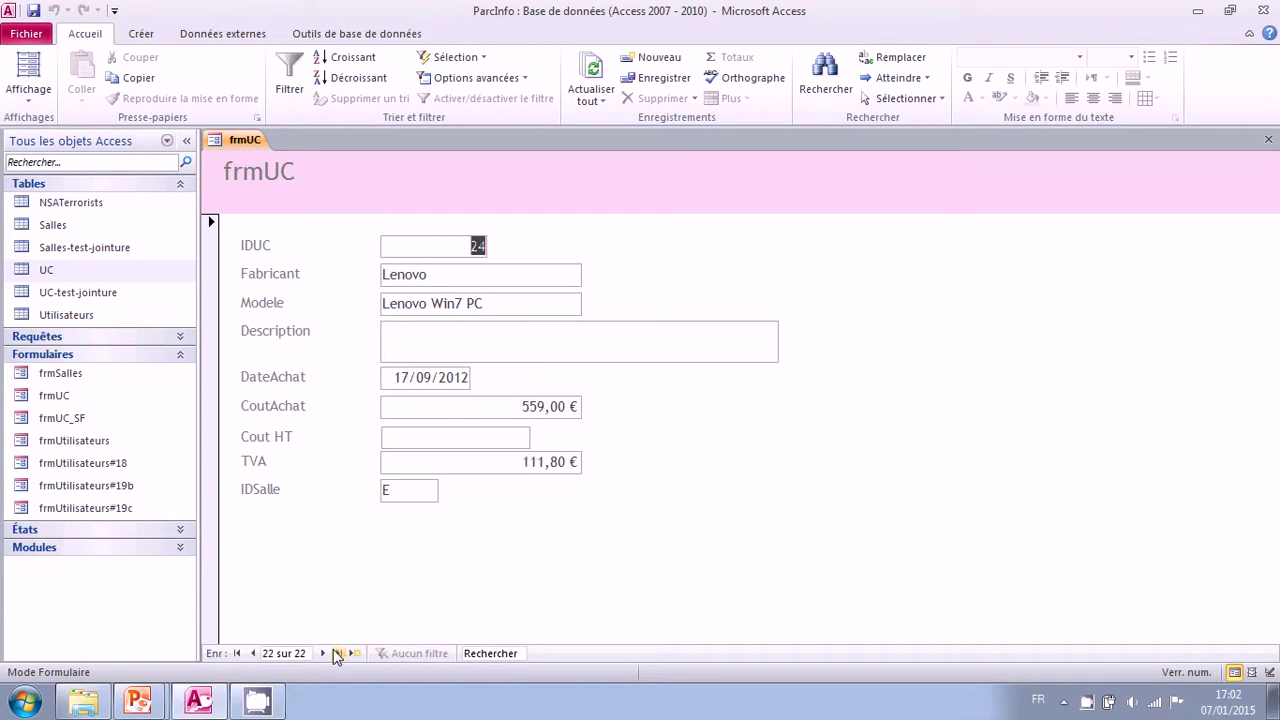
{"action": "left_click", "coordinate": [237, 653]}
{"action": "left_click", "coordinate": [26, 86]}
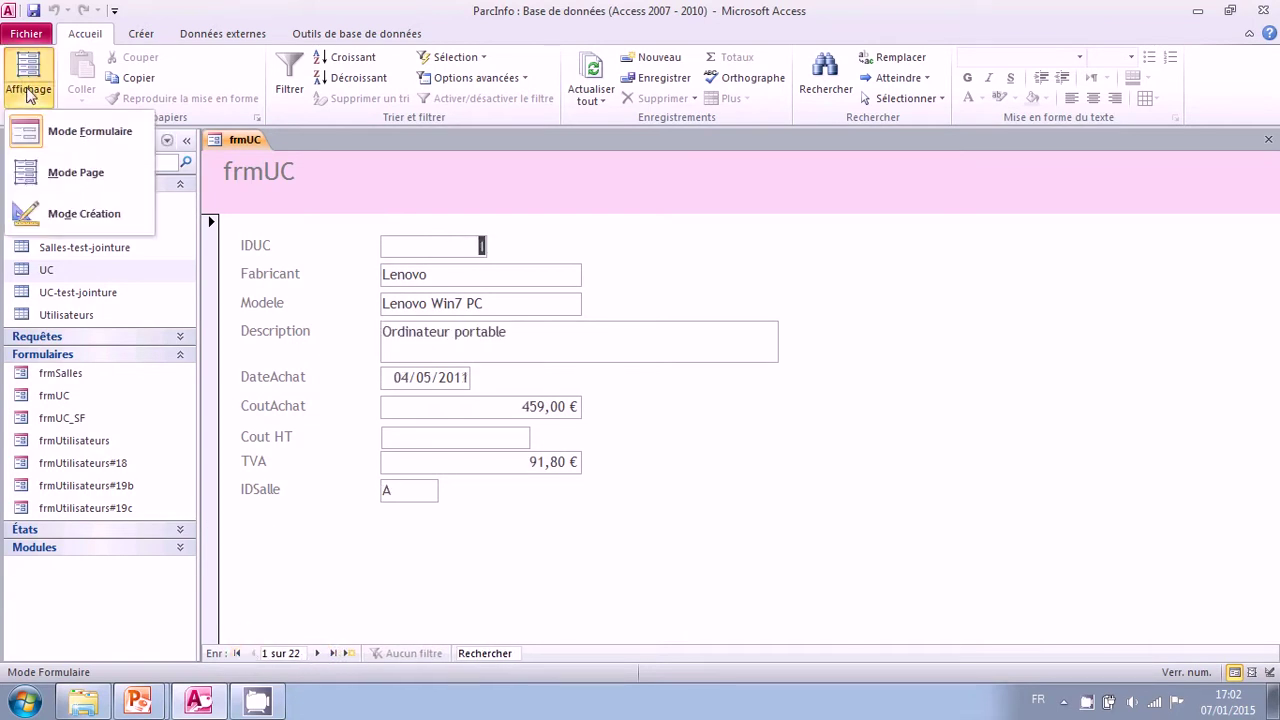
{"action": "left_click", "coordinate": [50, 215]}
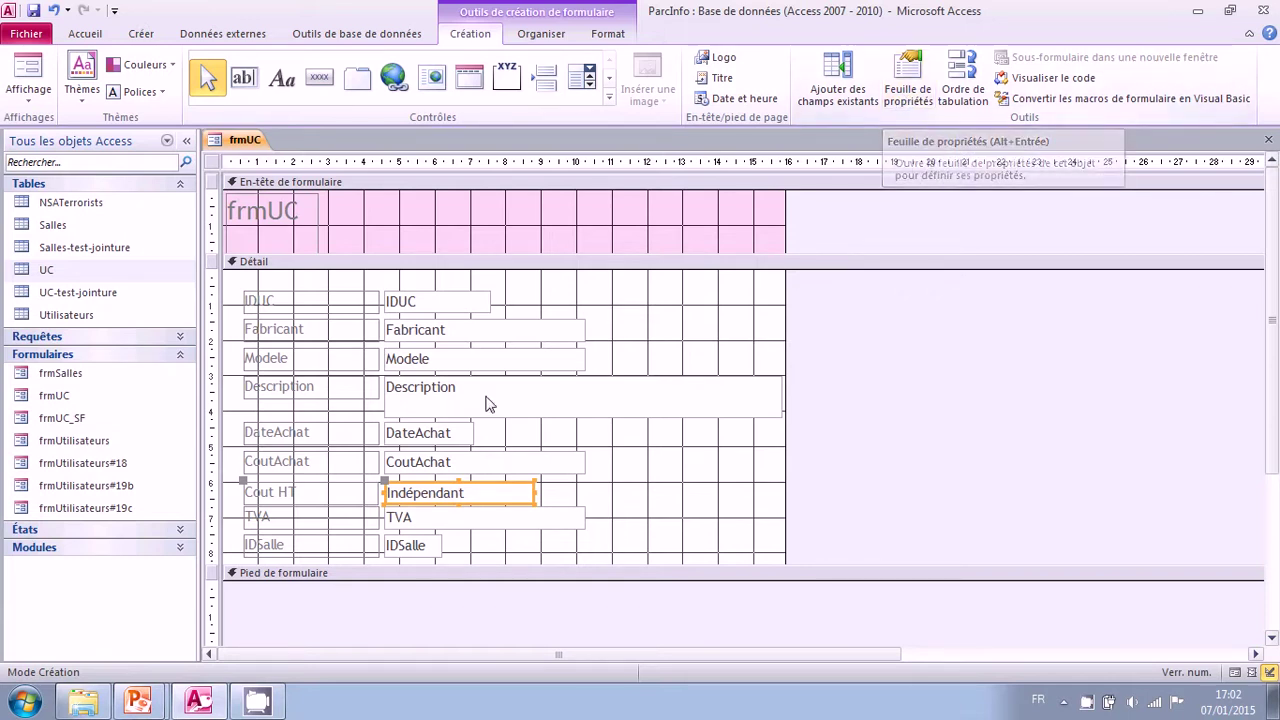
{"action": "left_click", "coordinate": [473, 493]}
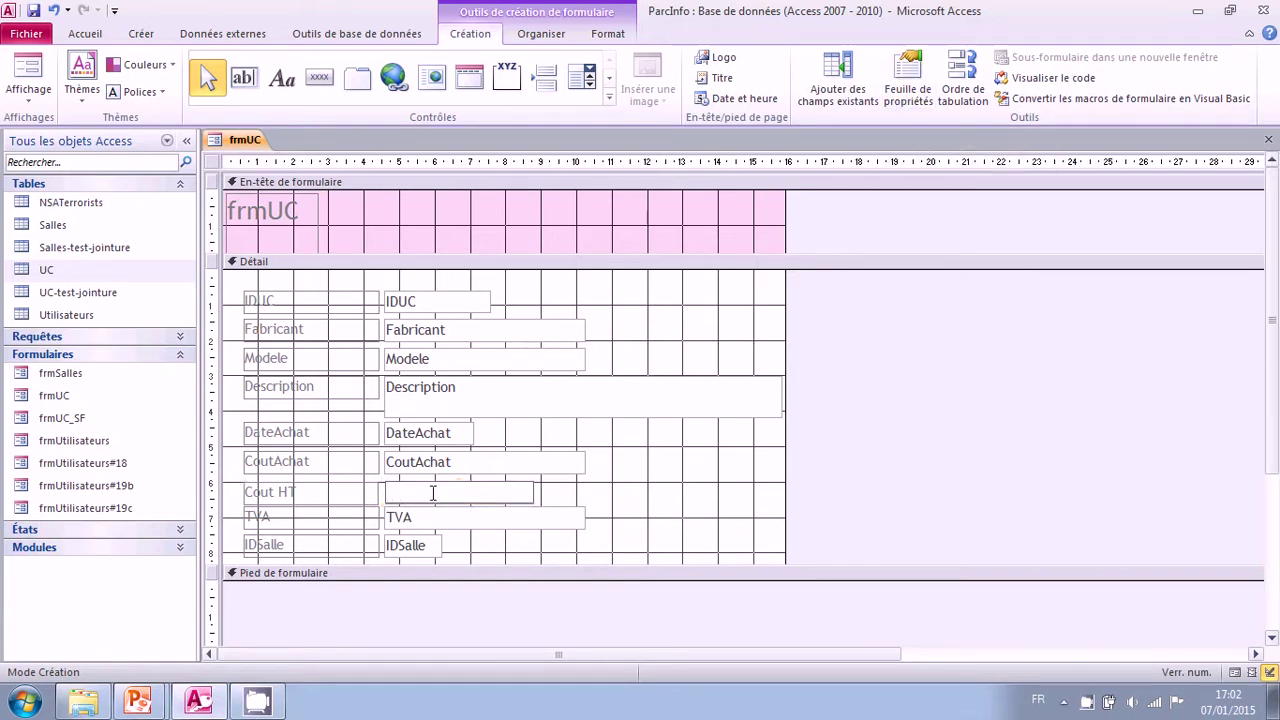
{"action": "type", "text": ",th,jthd"}
{"action": "key", "text": "BackSpace"}
{"action": "key", "text": "BackSpace"}
{"action": "key", "text": "BackSpace"}
{"action": "key", "text": "BackSpace"}
{"action": "key", "text": "BackSpace"}
{"action": "key", "text": "BackSpace"}
{"action": "key", "text": "BackSpace"}
{"action": "key", "text": "BackSpace"}
{"action": "key", "text": "Return"}
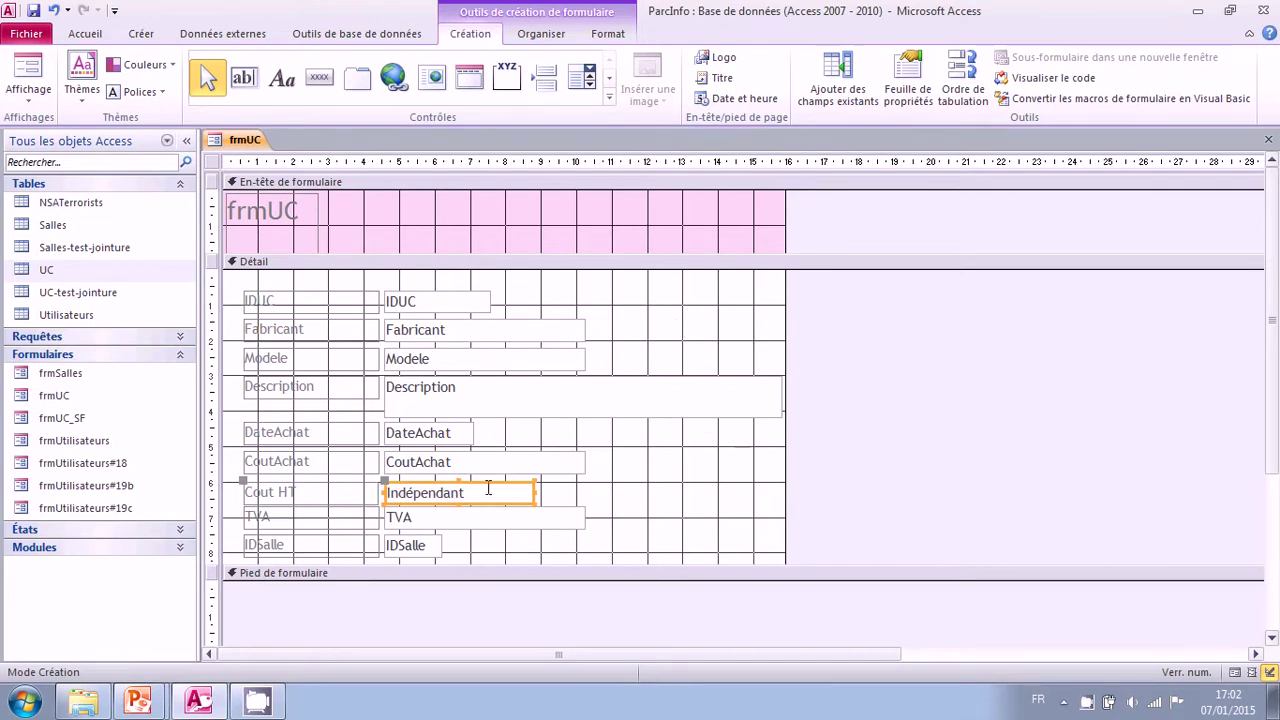
Step: Set the Cout HT text box's control source to the expression =[CoutAchat]-[TVA]
{"action": "left_click", "coordinate": [907, 93]}
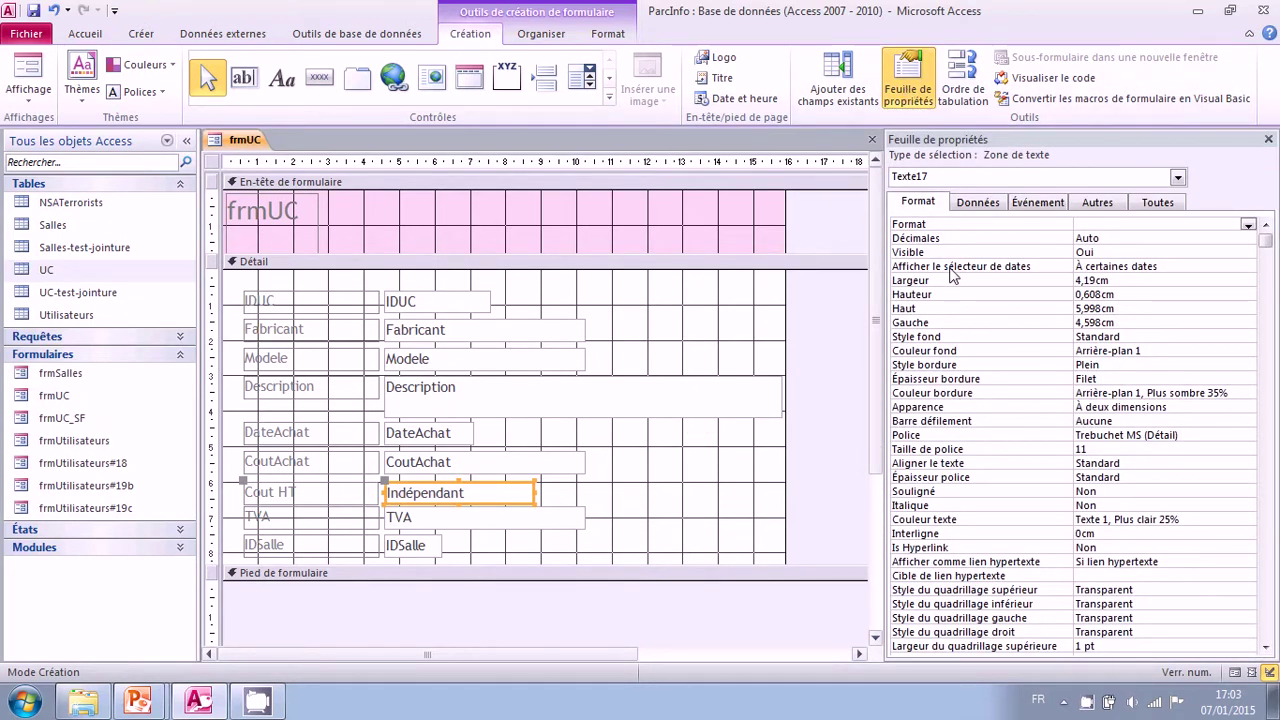
{"action": "left_click", "coordinate": [972, 204]}
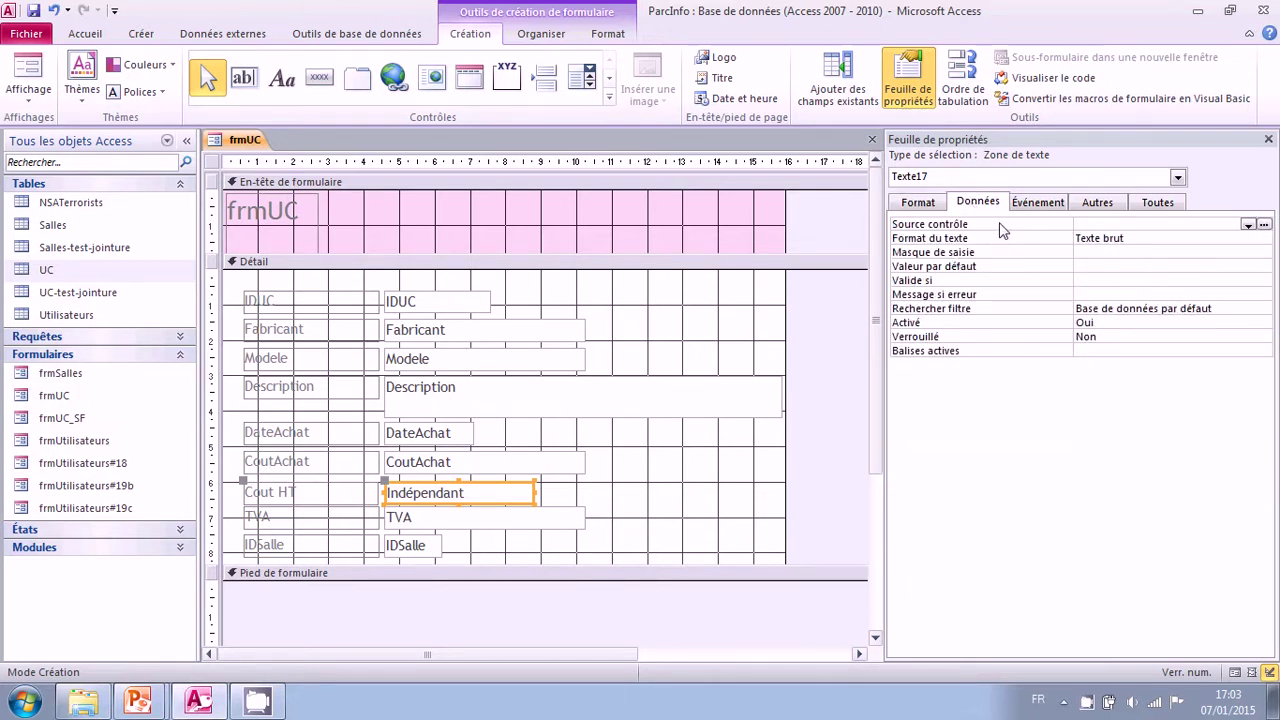
{"action": "left_click", "coordinate": [1000, 225]}
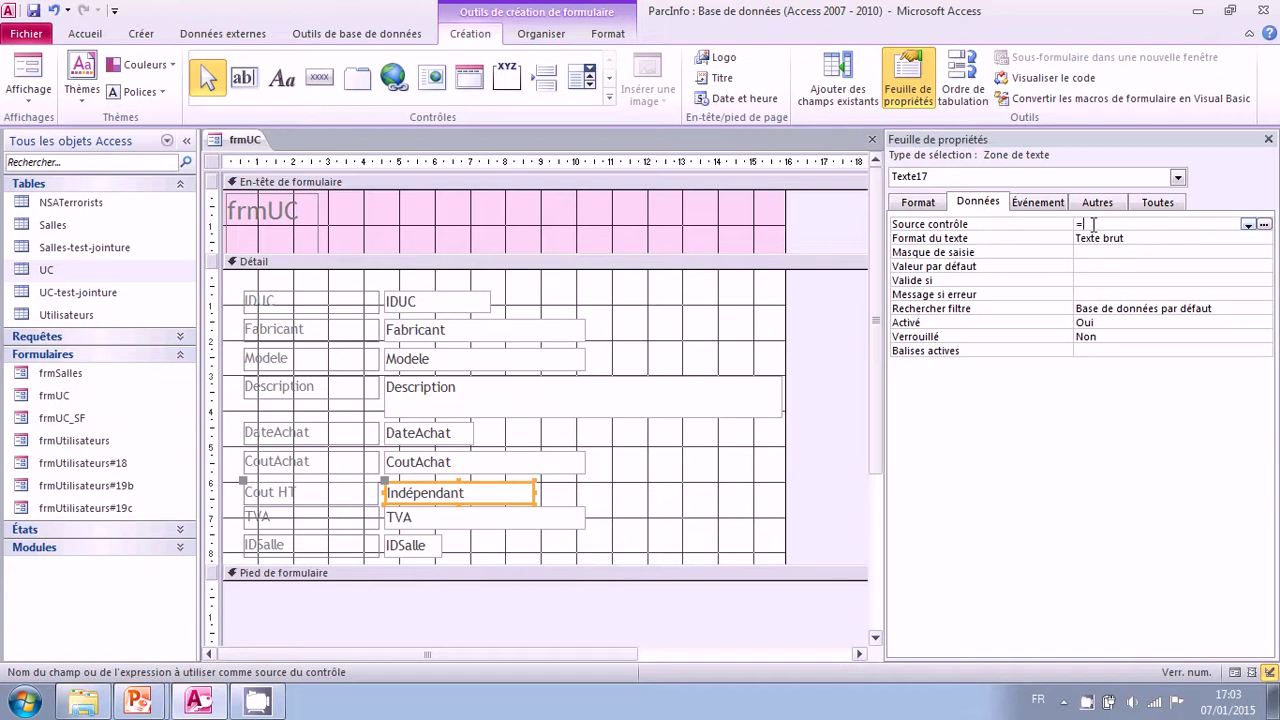
{"action": "type", "text": "CoutA"}
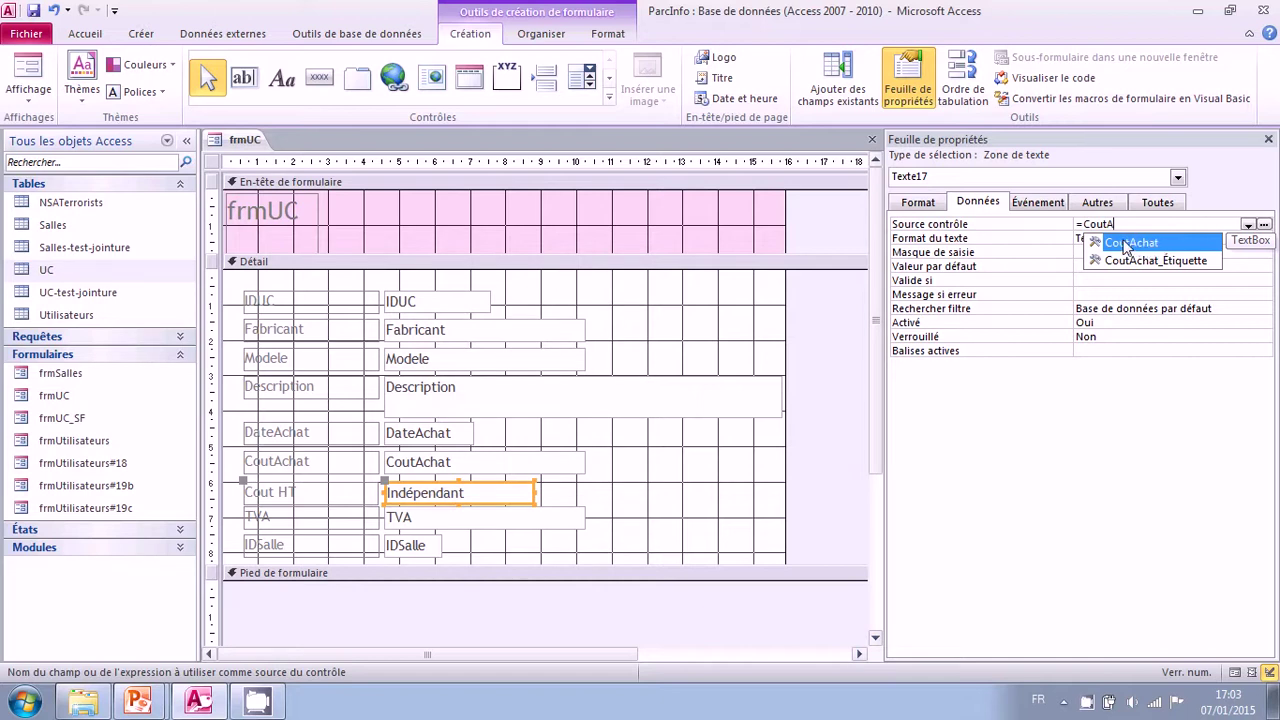
{"action": "double_click", "coordinate": [1133, 246]}
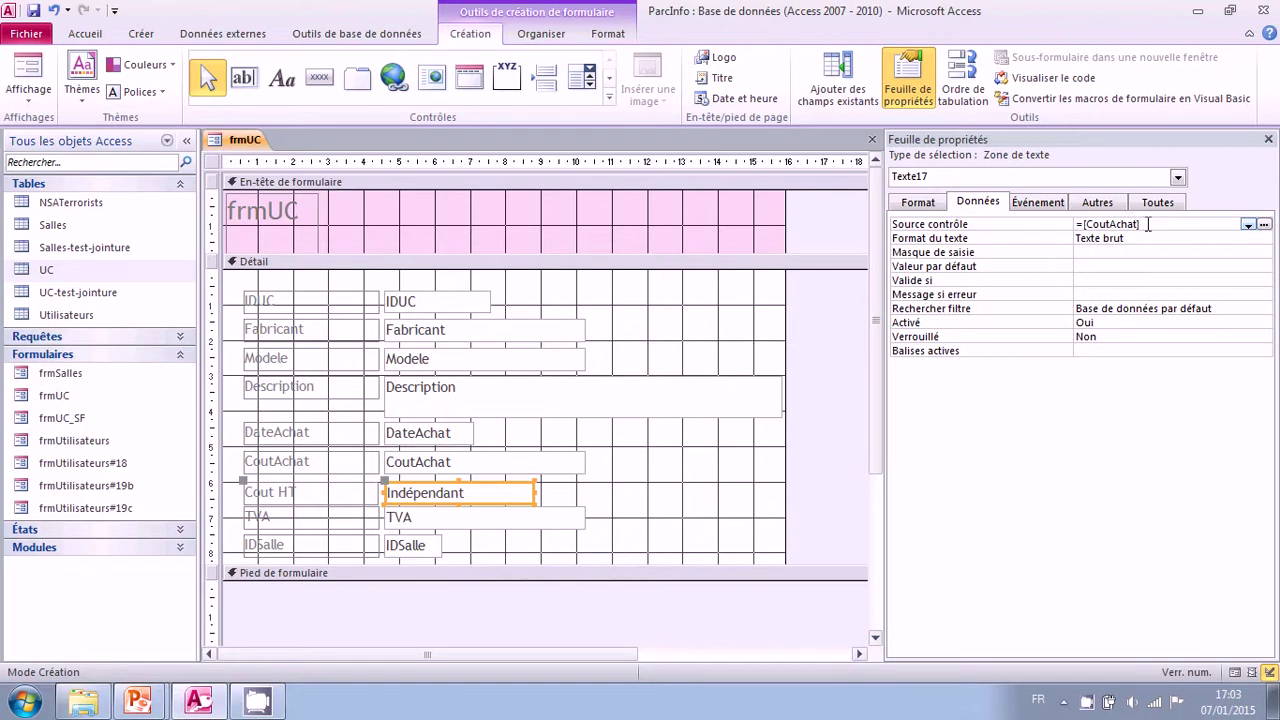
{"action": "type", "text": "-TV"}
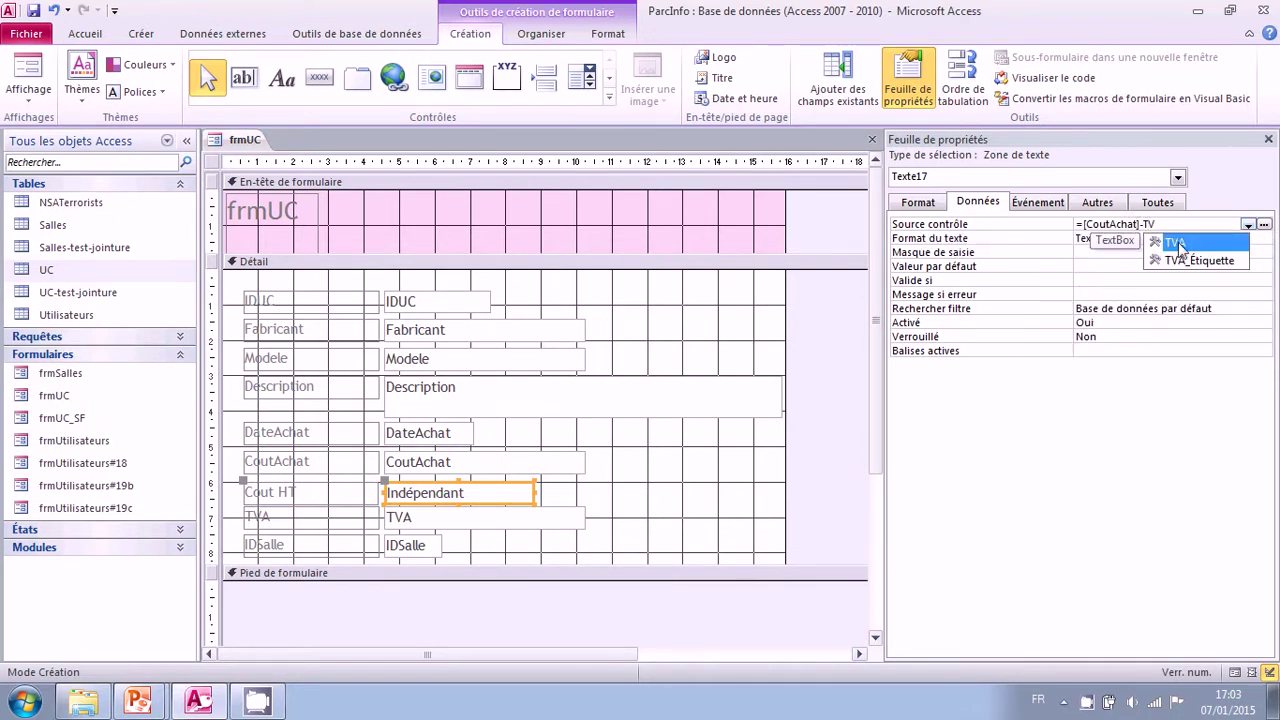
{"action": "double_click", "coordinate": [1180, 244]}
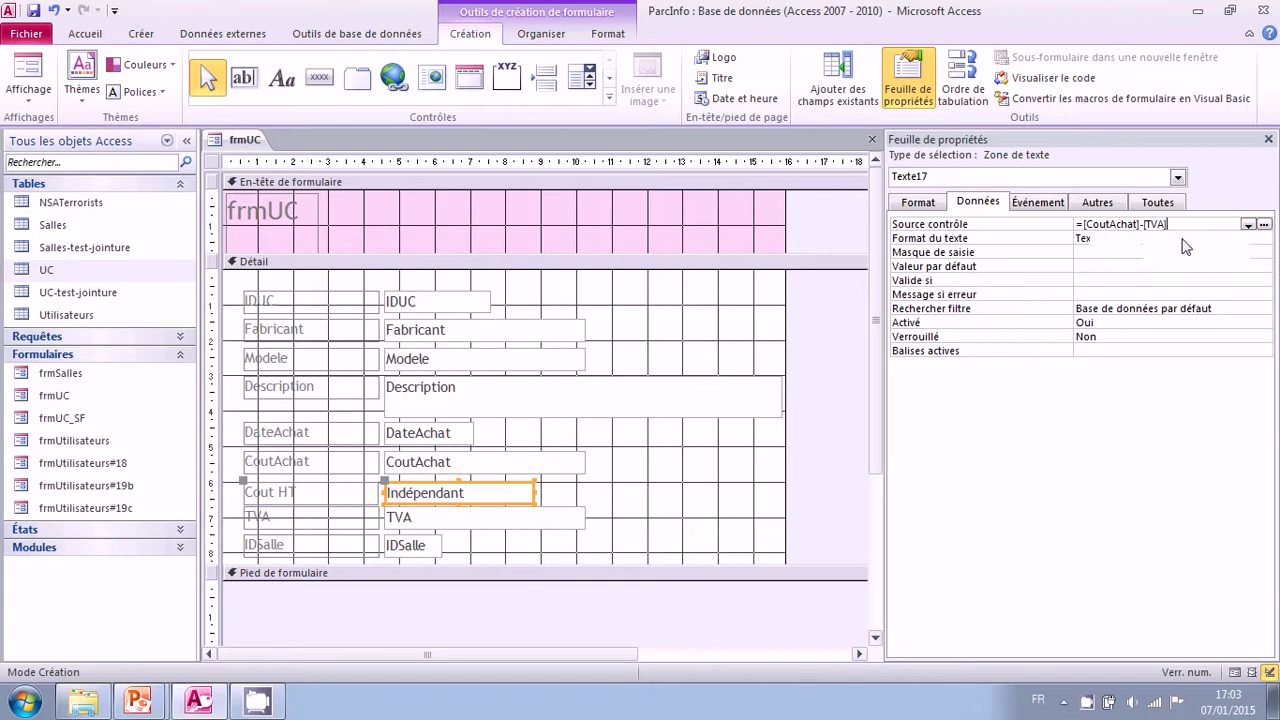
{"action": "left_click", "coordinate": [1148, 242]}
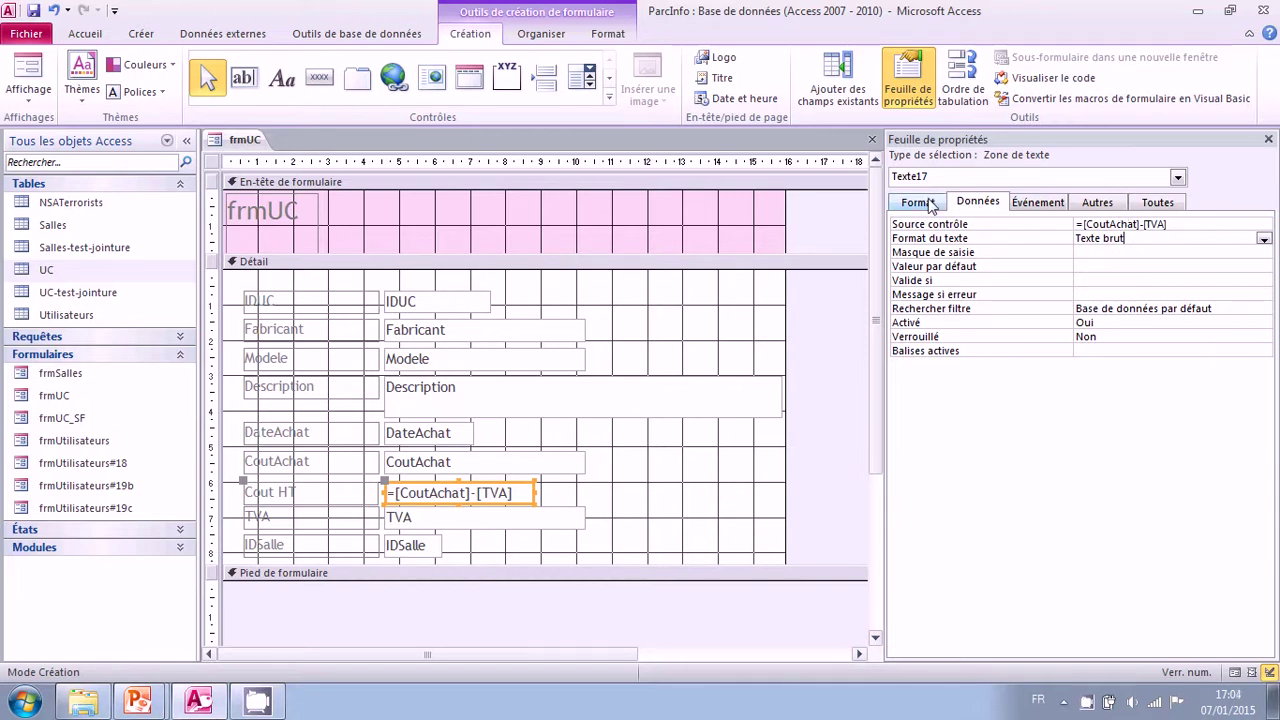
Step: Check the calculated Cout HT value on the first record in Form view, and return to Design view
{"action": "left_click", "coordinate": [29, 76]}
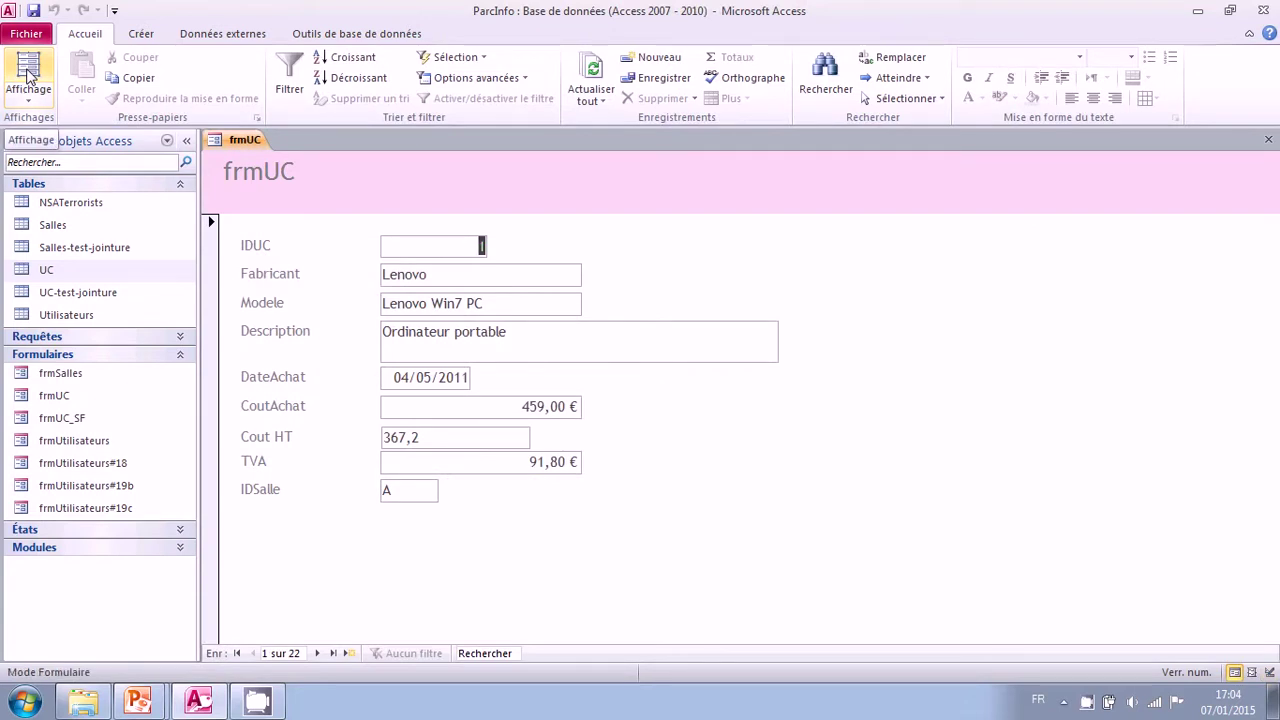
{"action": "left_click", "coordinate": [29, 76]}
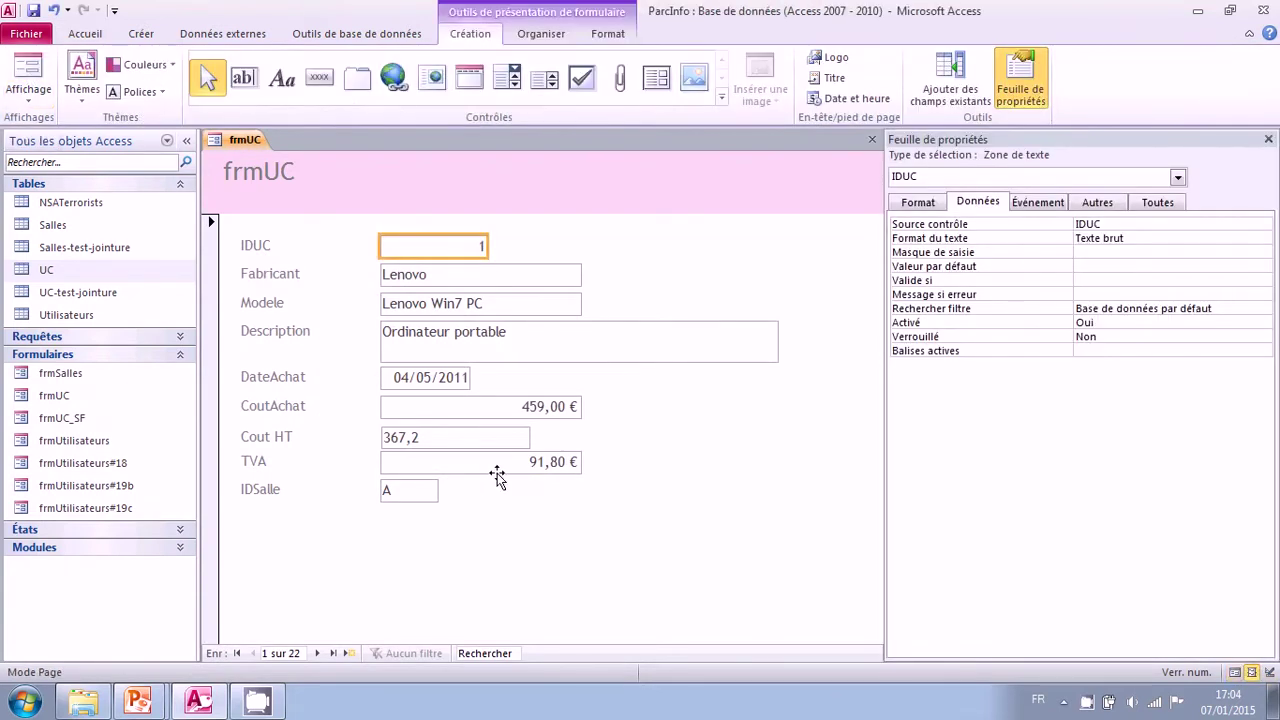
{"action": "left_click", "coordinate": [29, 76]}
{"action": "left_click", "coordinate": [29, 95]}
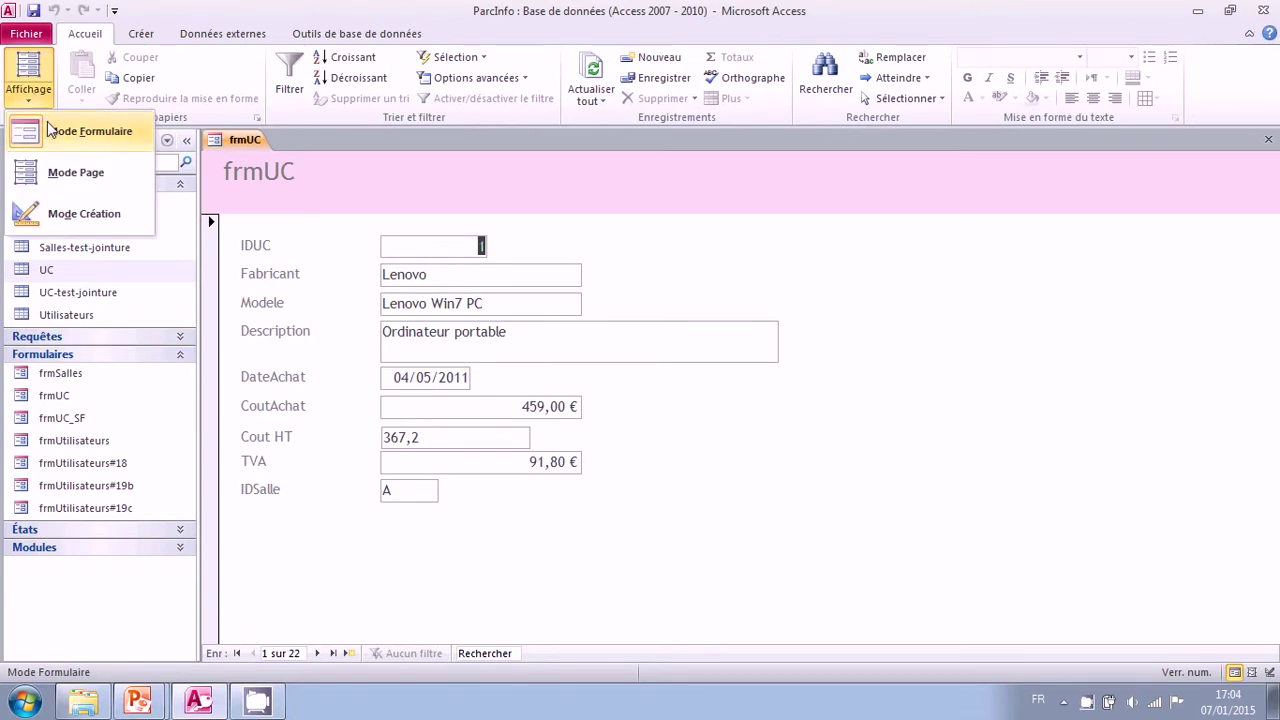
{"action": "left_click", "coordinate": [40, 191]}
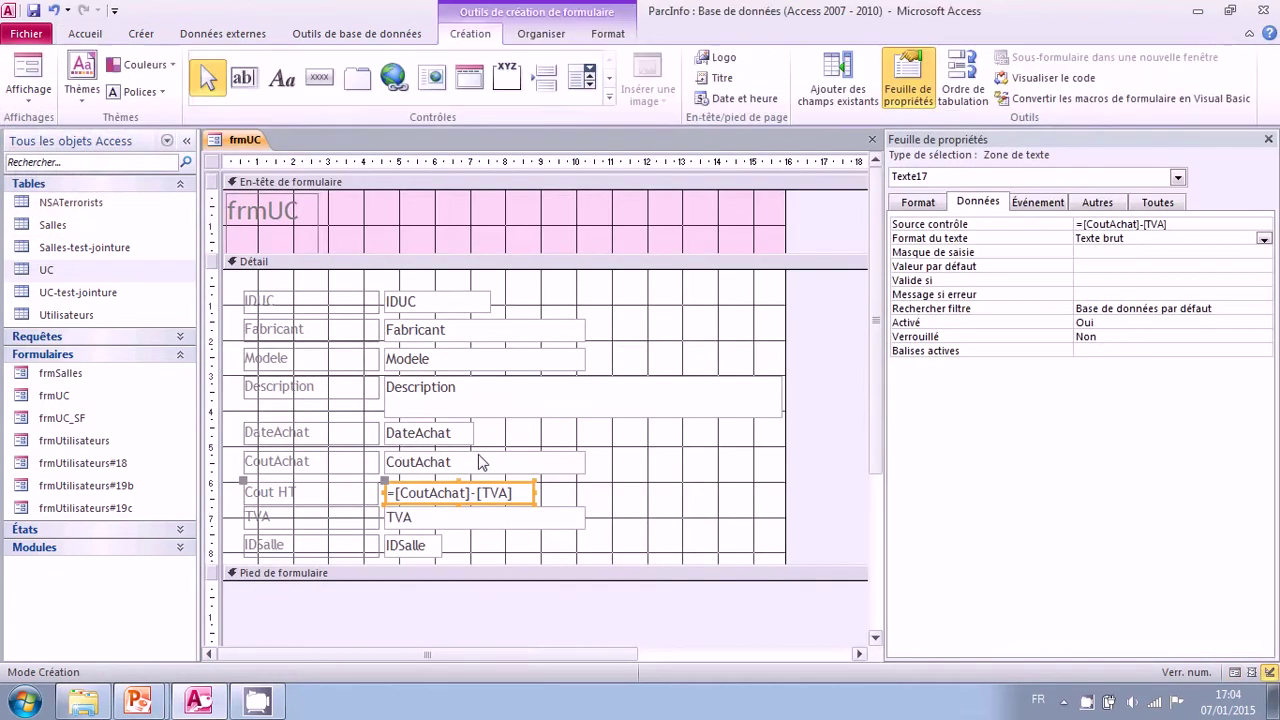
Step: Narrow the CoutAchat, Cout HT and TVA text boxes to about 3,03 cm, and move Cout HT up slightly to even the spacing
{"action": "left_click", "coordinate": [530, 492]}
{"action": "left_click_drag", "start_coordinate": [612, 458], "coordinate": [438, 489]}
{"action": "left_click", "coordinate": [537, 497]}
{"action": "left_click", "coordinate": [438, 492]}
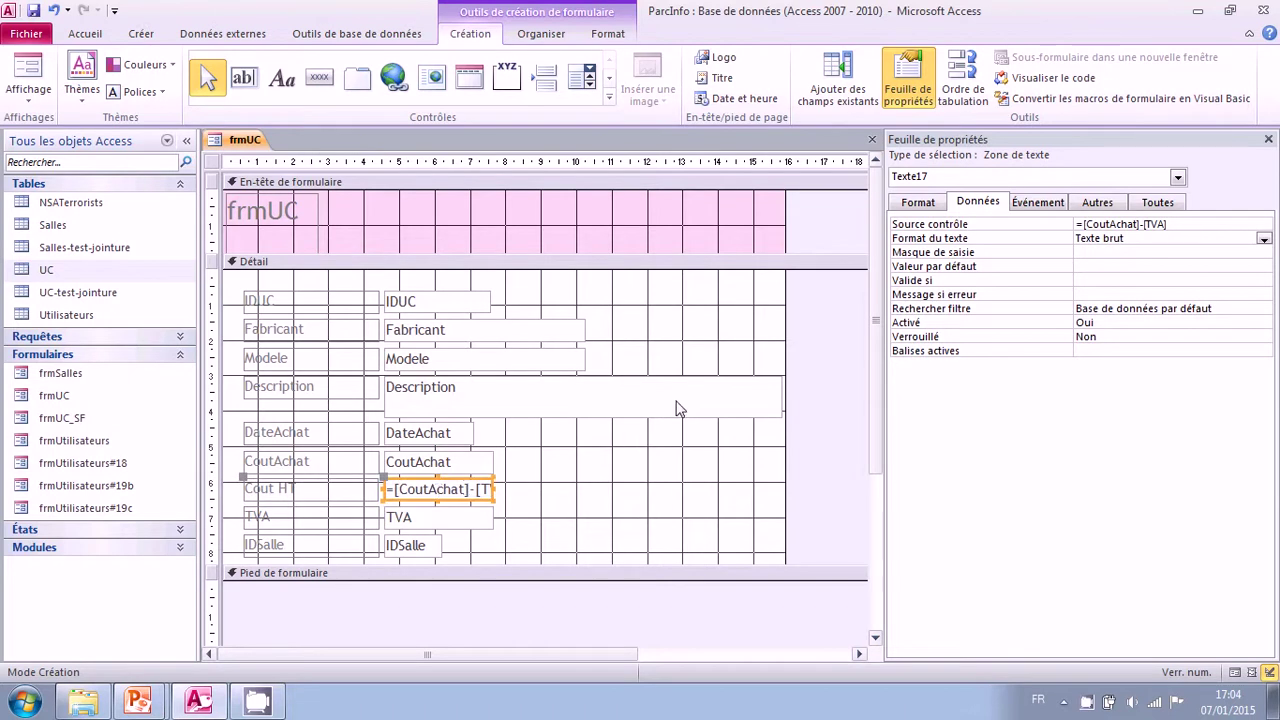
Step: Set the Cout HT text box's display format to Monétaire
{"action": "left_click", "coordinate": [930, 205]}
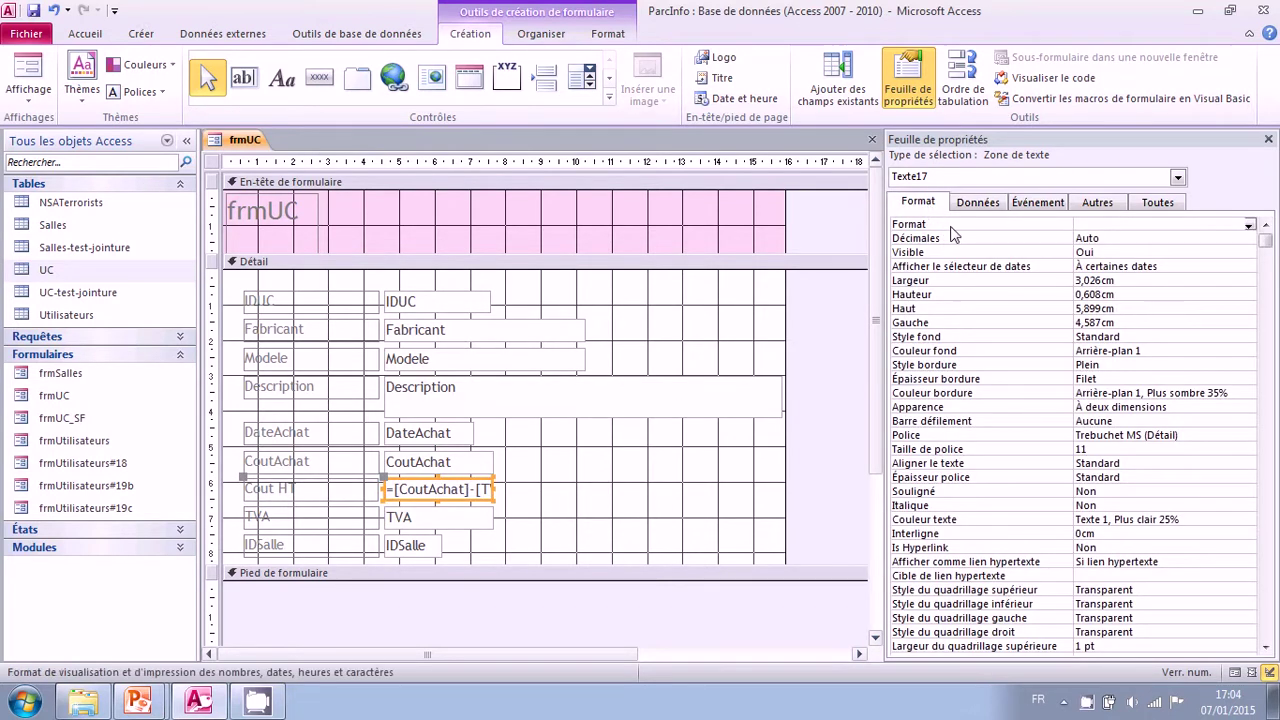
{"action": "left_click", "coordinate": [1249, 225]}
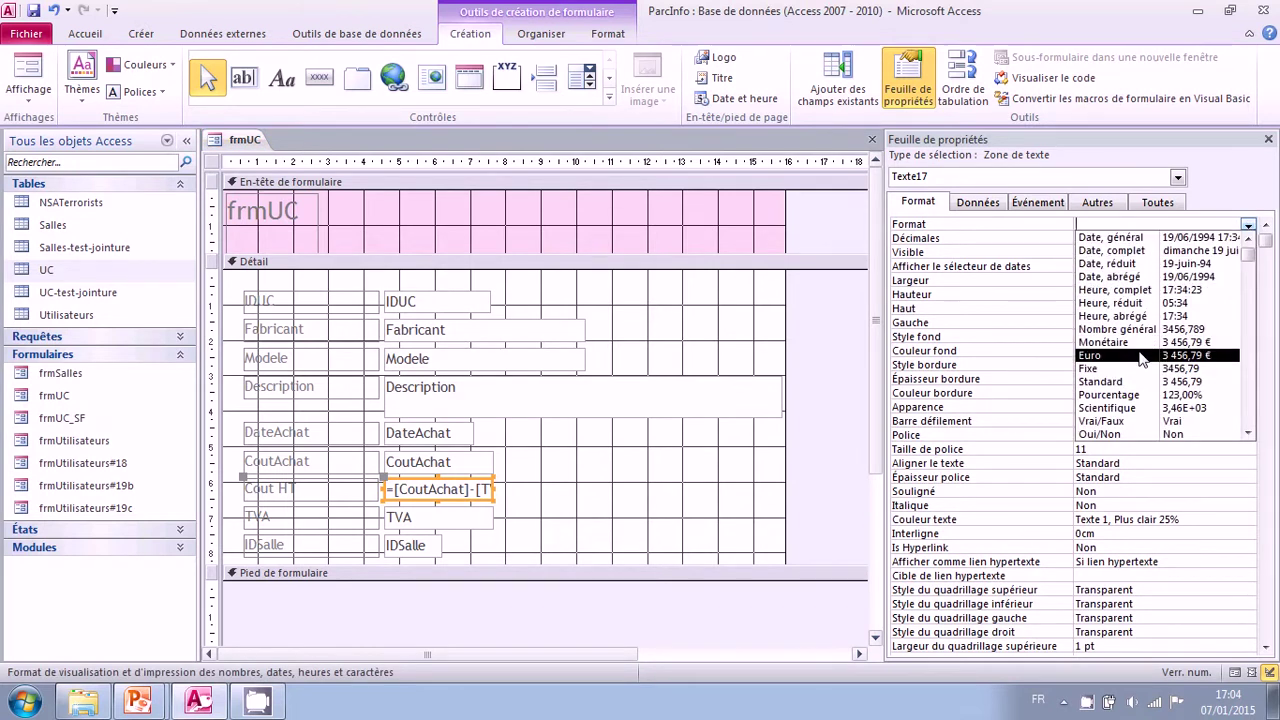
{"action": "left_click", "coordinate": [1105, 343]}
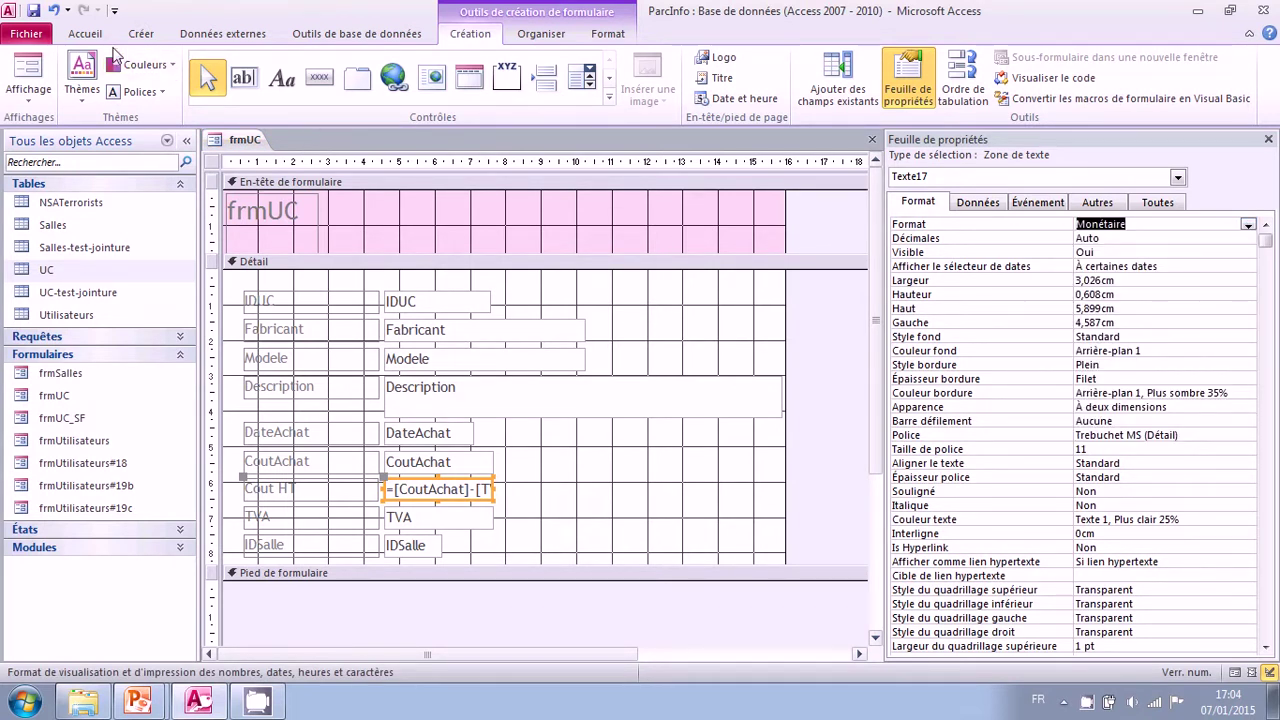
Step: In Form view, change the first record's CoutAchat to 489,00 € and leave the field to recalculate Cout HT
{"action": "left_click", "coordinate": [30, 70]}
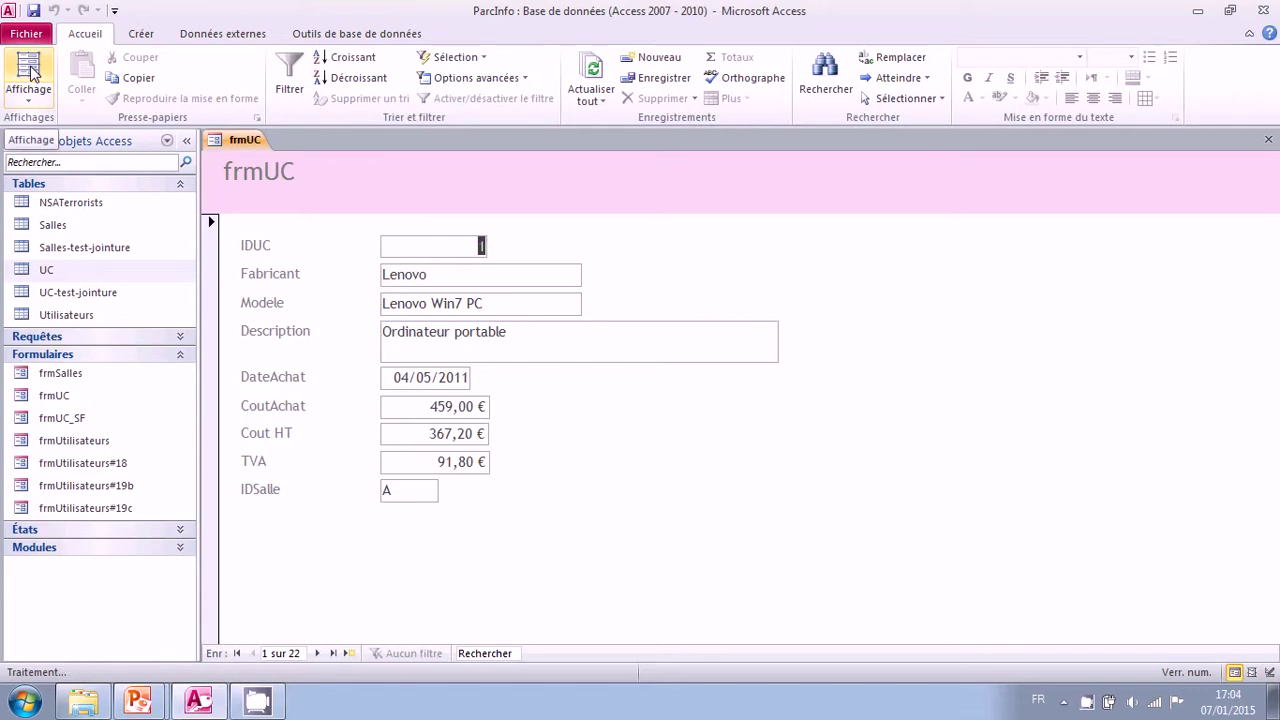
{"action": "left_click", "coordinate": [437, 406]}
{"action": "type", "text": "8"}
{"action": "key", "text": "Delete"}
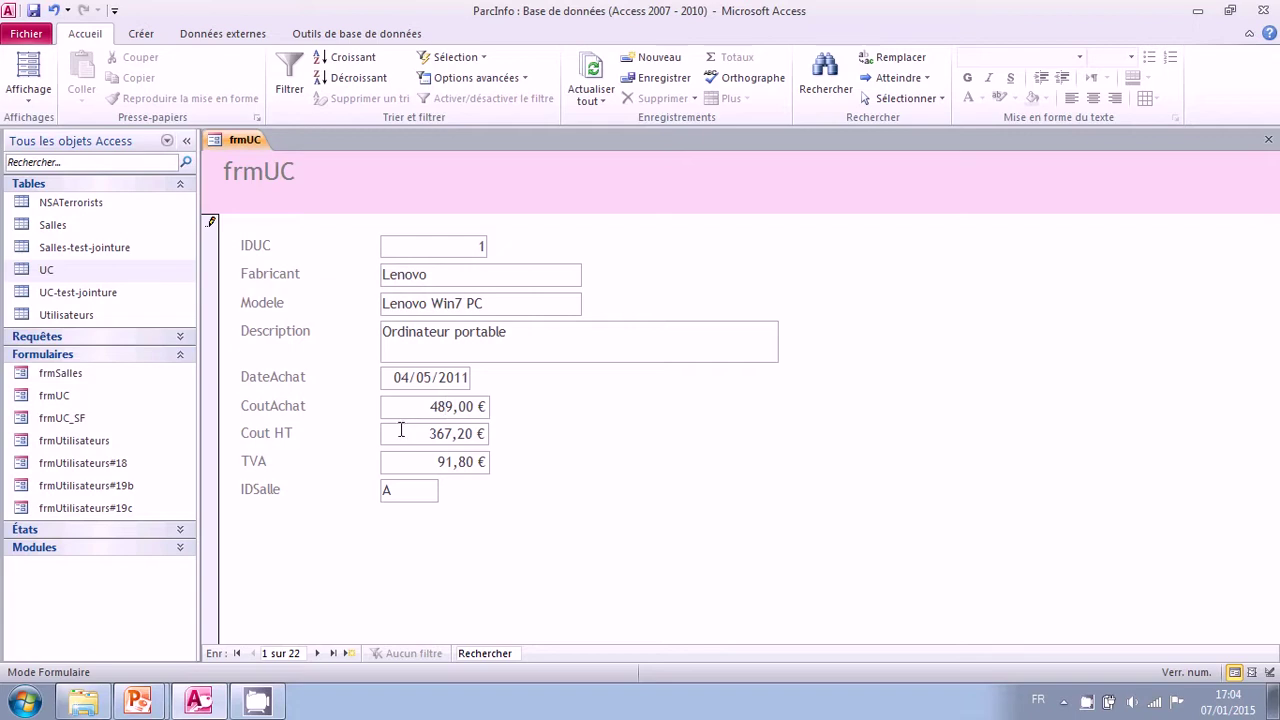
{"action": "left_click", "coordinate": [404, 432]}
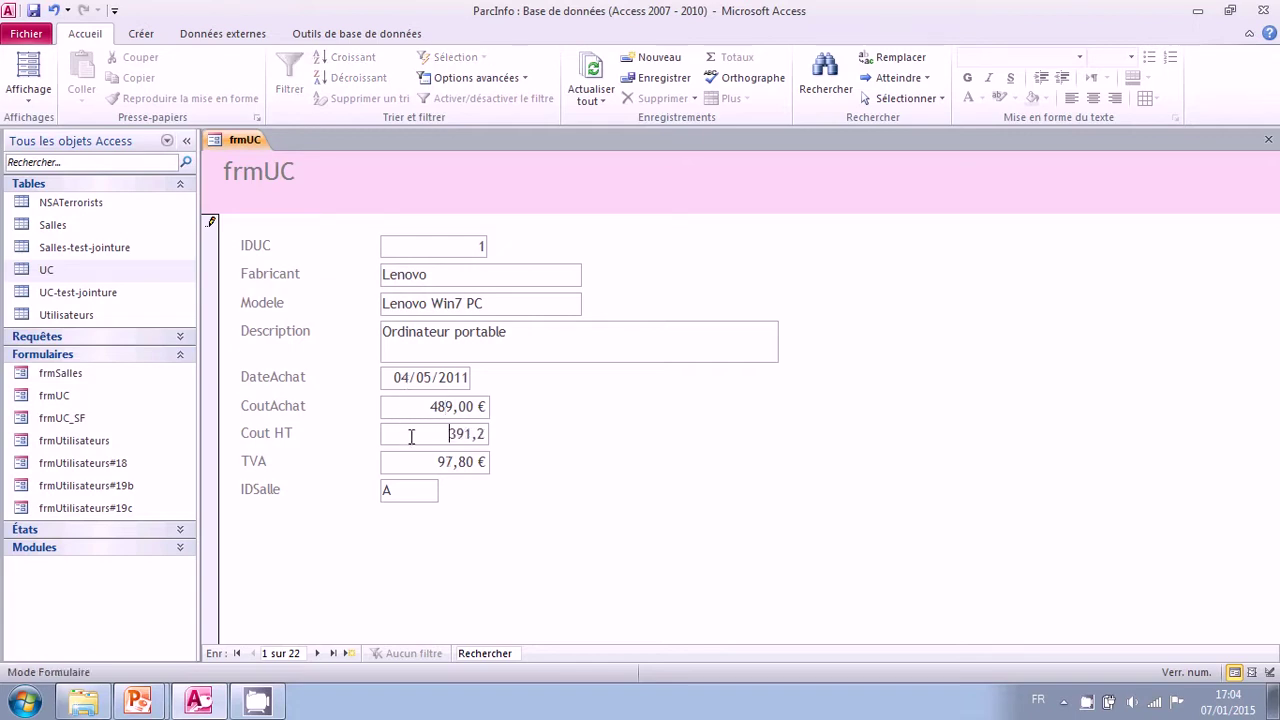
{"action": "left_click", "coordinate": [392, 409]}
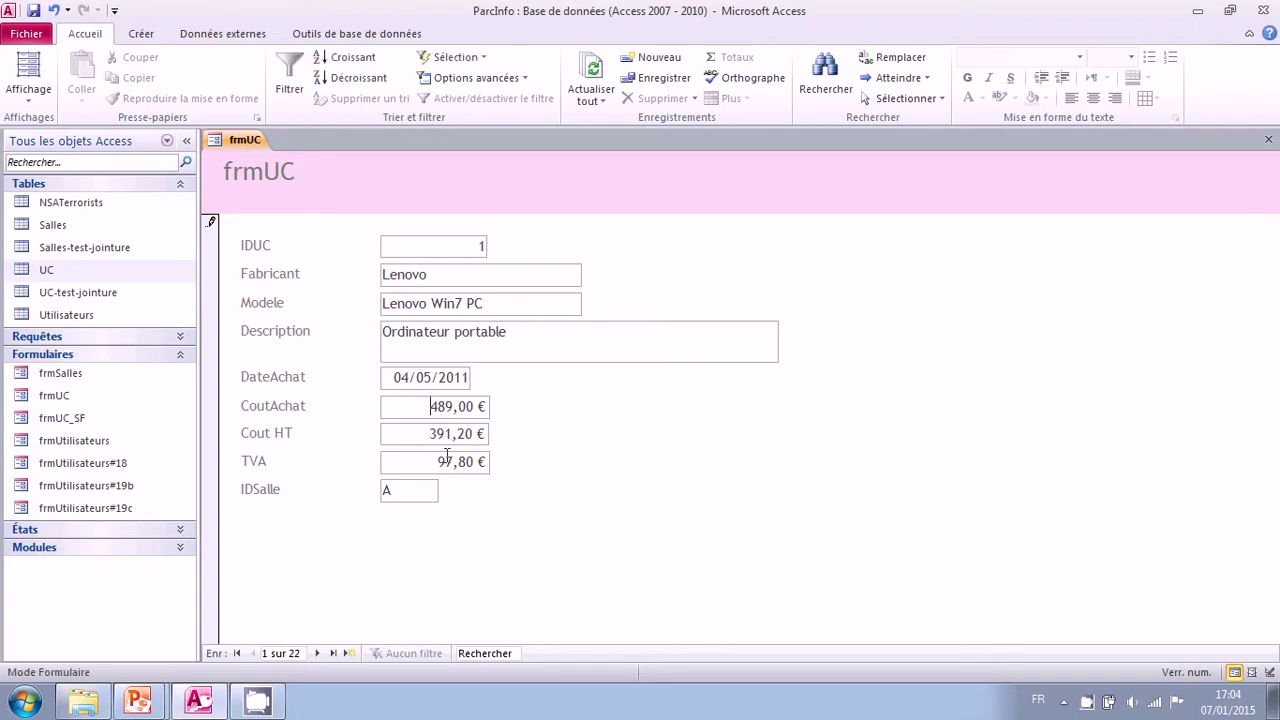
Step: Return to Design view and display the data properties of the Cout HT text box
{"action": "left_click", "coordinate": [29, 95]}
{"action": "left_click", "coordinate": [37, 214]}
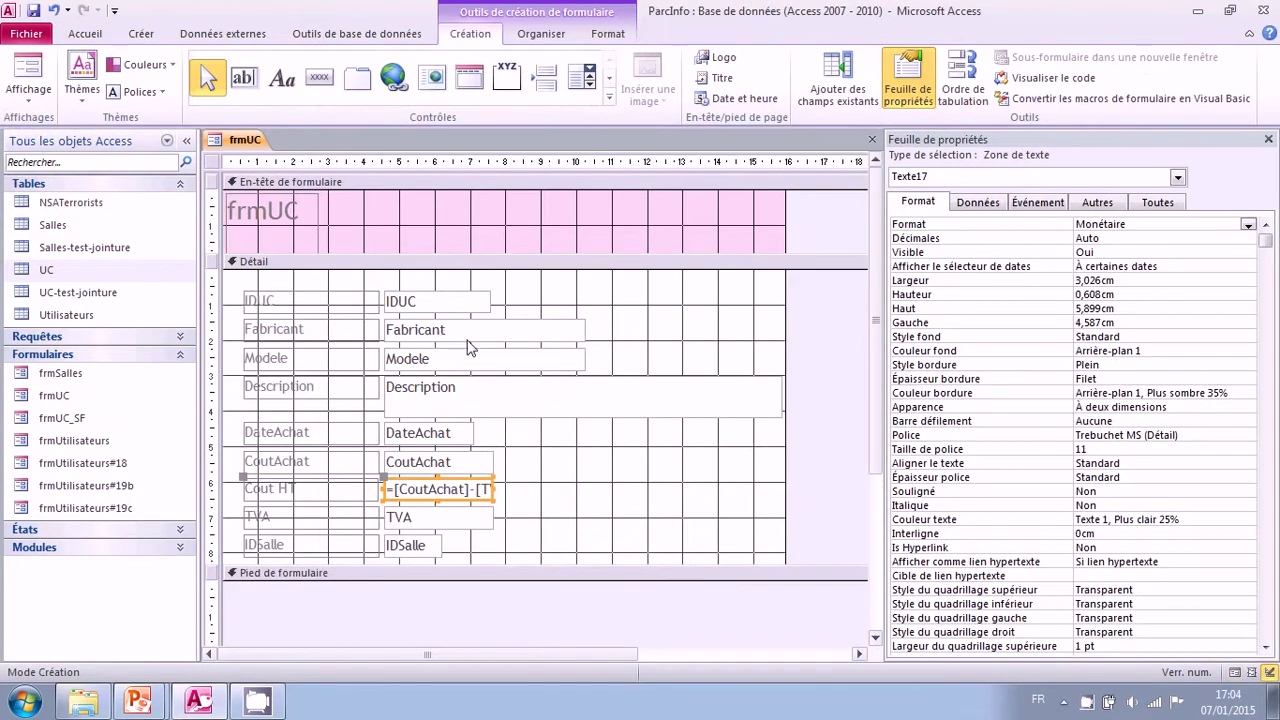
{"action": "left_click", "coordinate": [978, 203]}
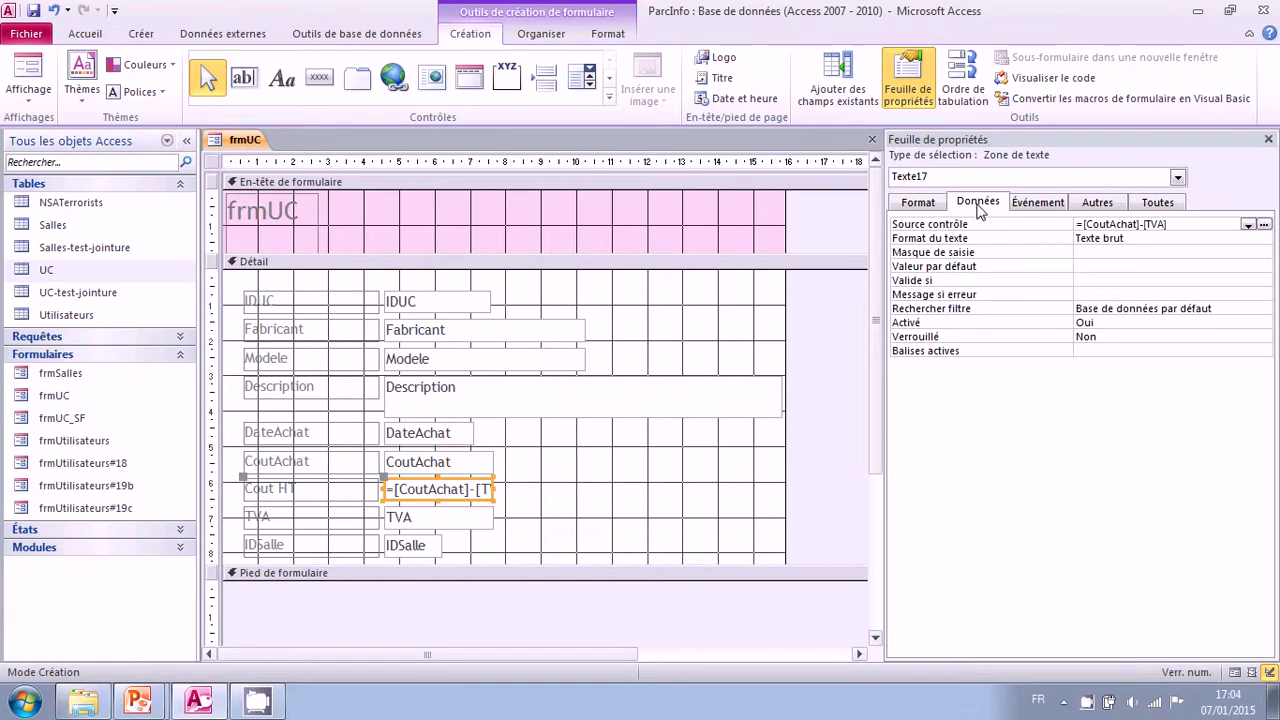